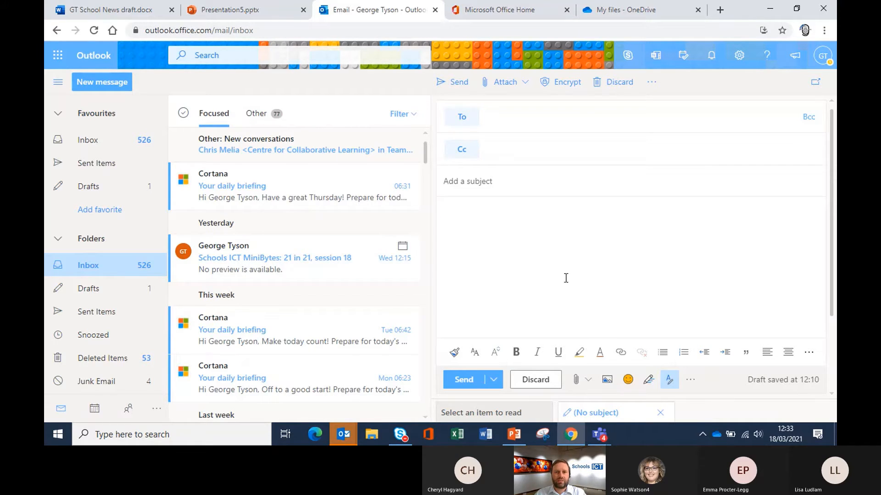
Step: Browse the Office 365 All apps list, then return to the GT School News draft
left_click(511, 315)
left_click(512, 7)
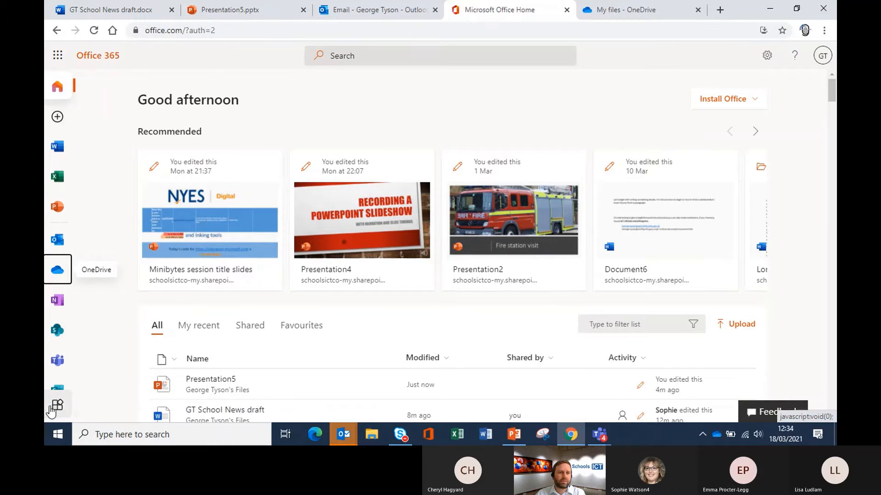
left_click(68, 411)
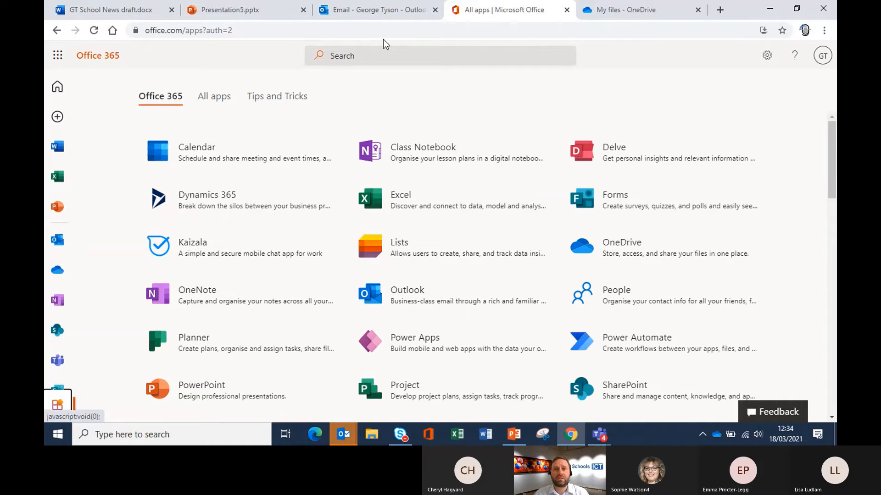
left_click(118, 12)
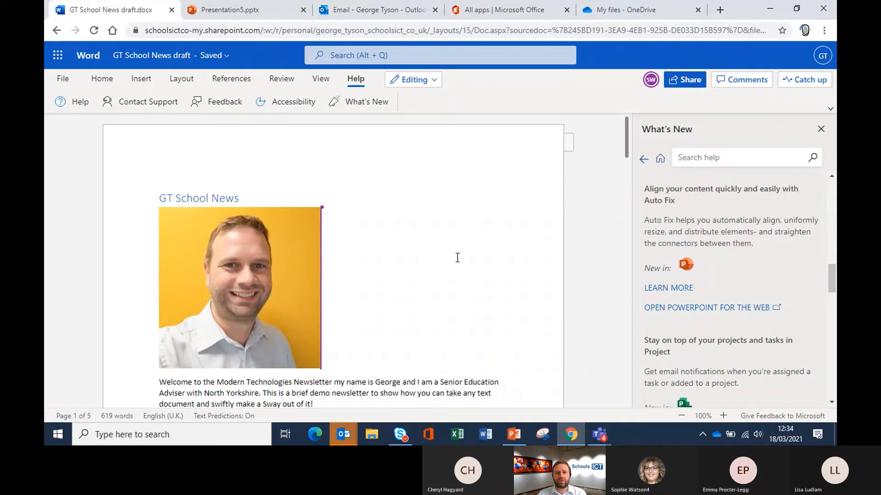
Step: Close the What's New pane and bring up the draft's sharing options
left_click(820, 130)
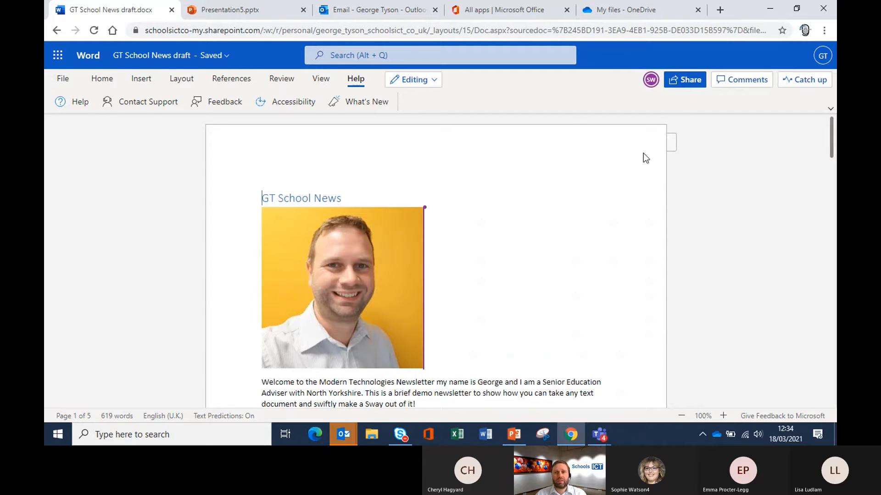
left_click(681, 81)
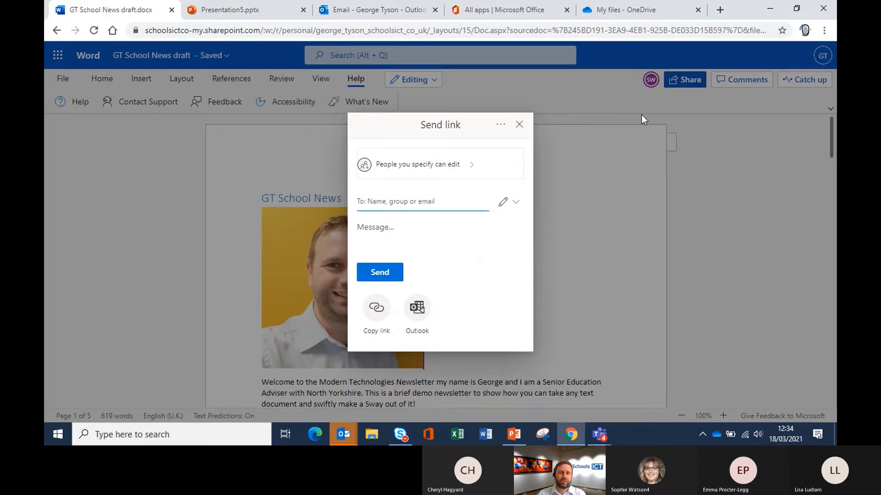
Step: Open the link settings behind 'People you specify can edit' in the Send link dialog
left_click(477, 170)
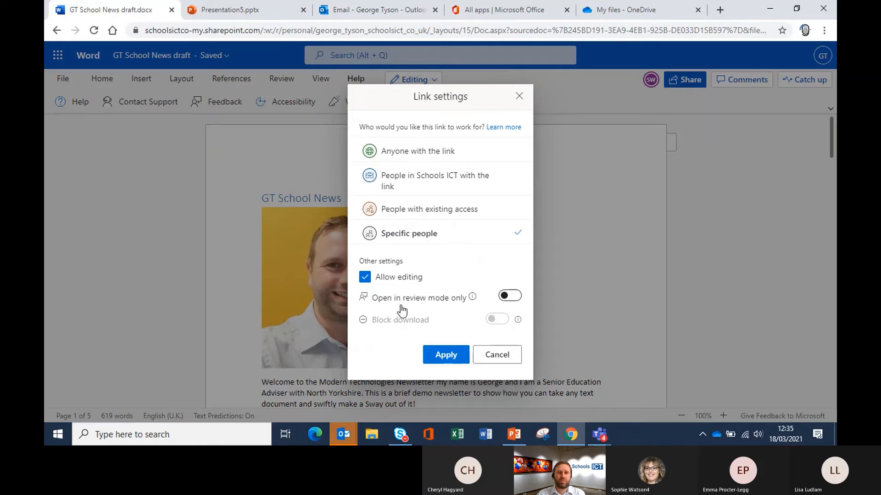
Step: Try review mode only, no editing and Block download on the link, then cancel those changes
left_click(474, 299)
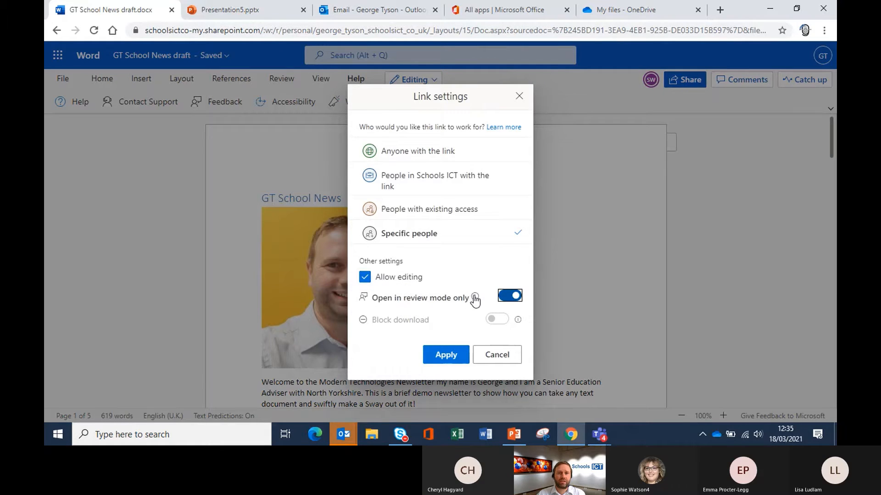
left_click(474, 299)
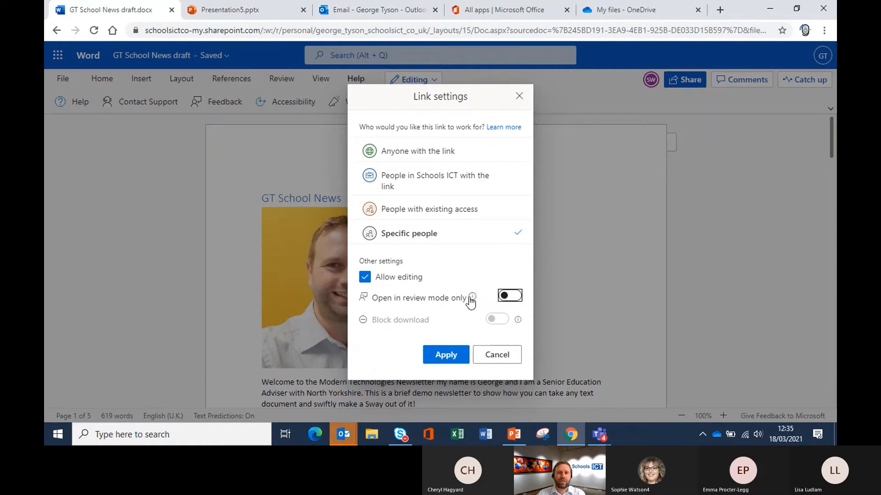
mouse_move(474, 299)
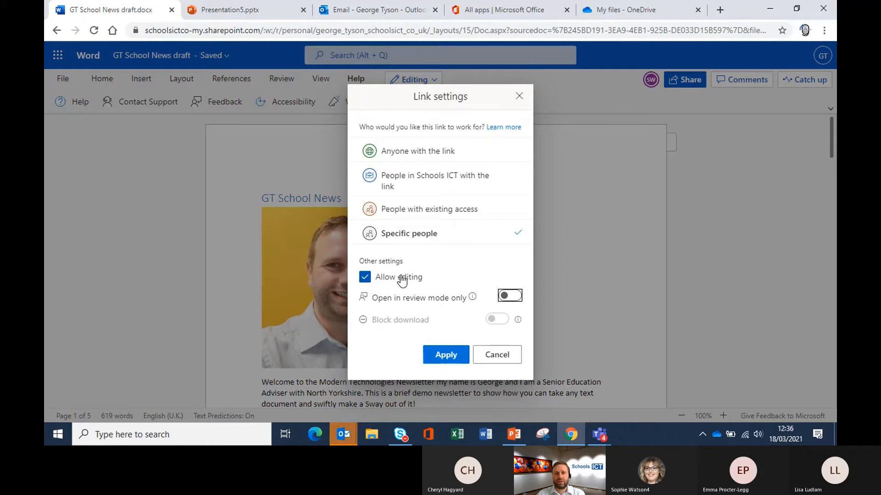
left_click(443, 303)
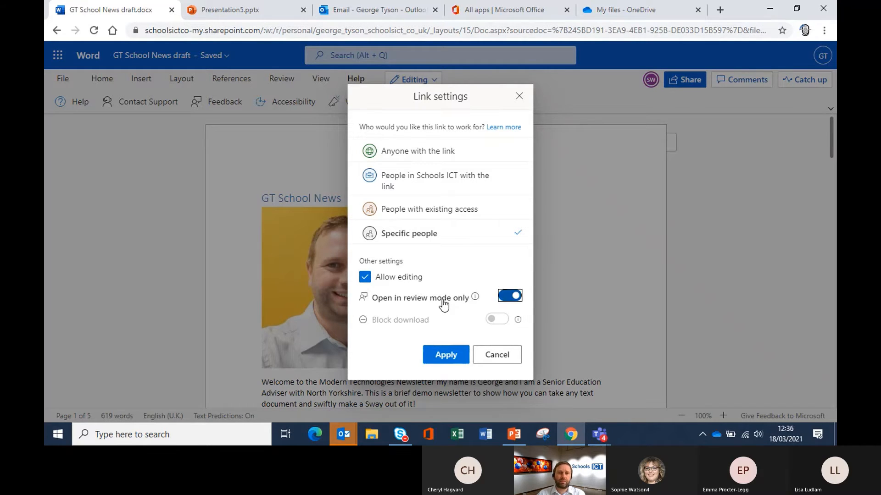
left_click(364, 277)
left_click(504, 321)
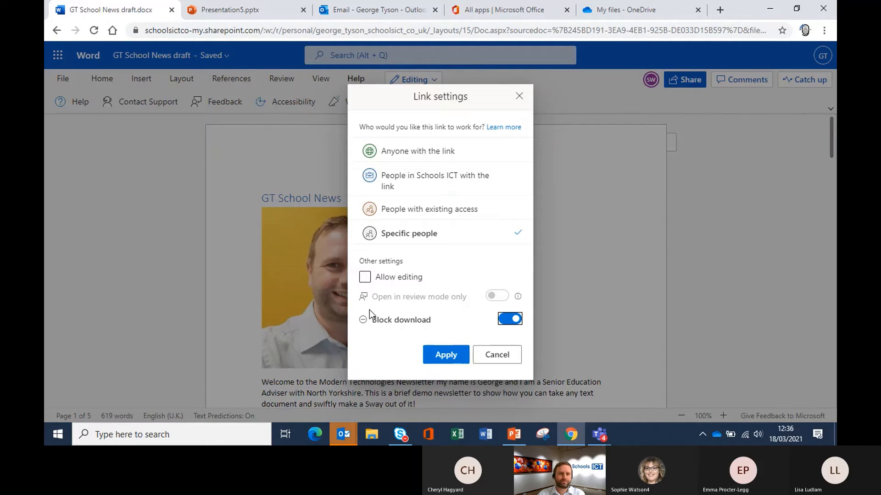
left_click(500, 356)
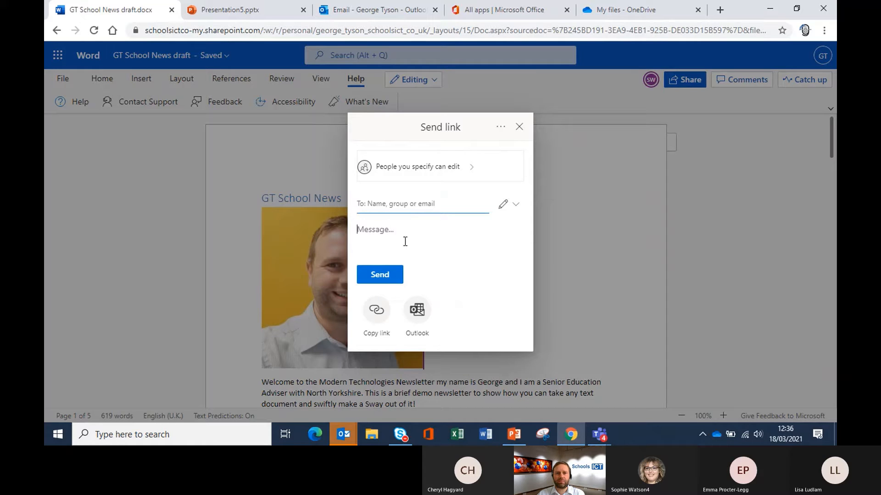
Step: Write the sharing message 'This is the file I referred to'
type("This in t")
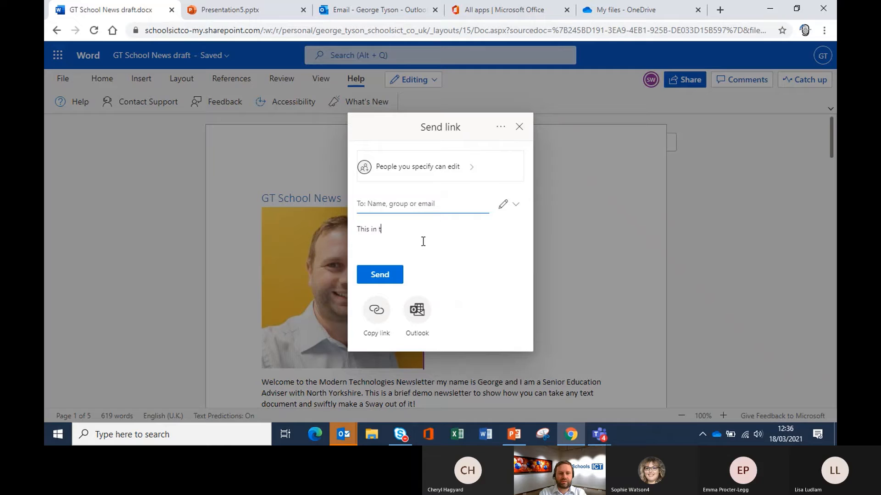
key("BackSpace")
key("BackSpace")
key("BackSpace")
type("s the file ")
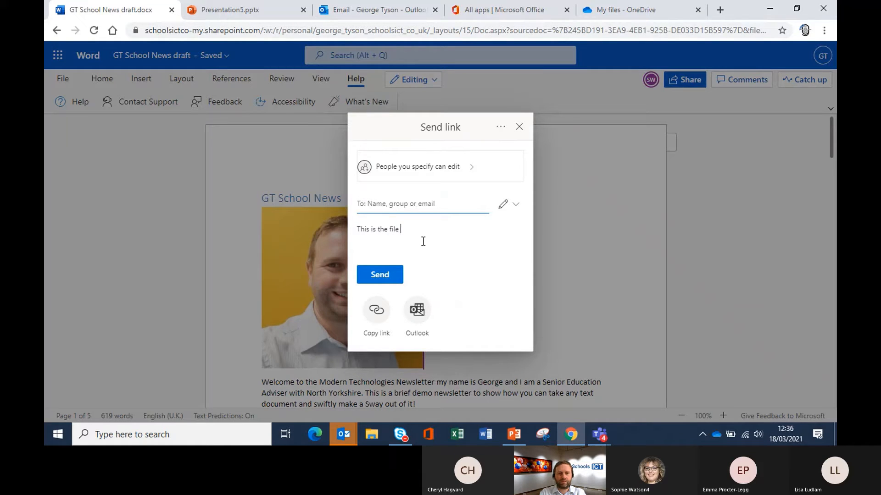
type("I referred to")
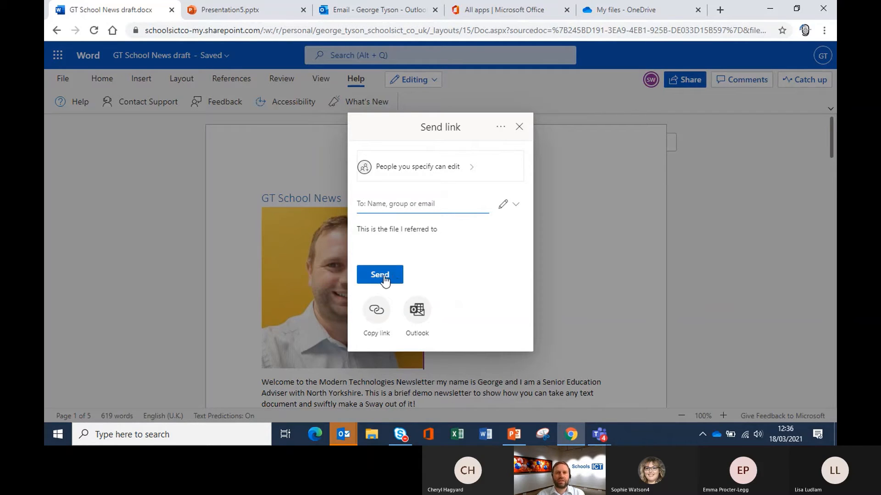
Step: Add the outside colleague from the suggestions as the link recipient
left_click(419, 204)
type("so")
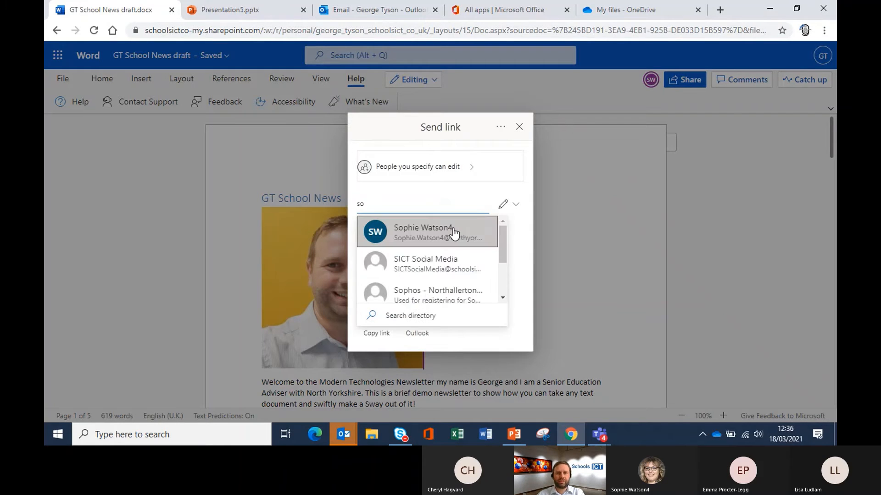
left_click(452, 227)
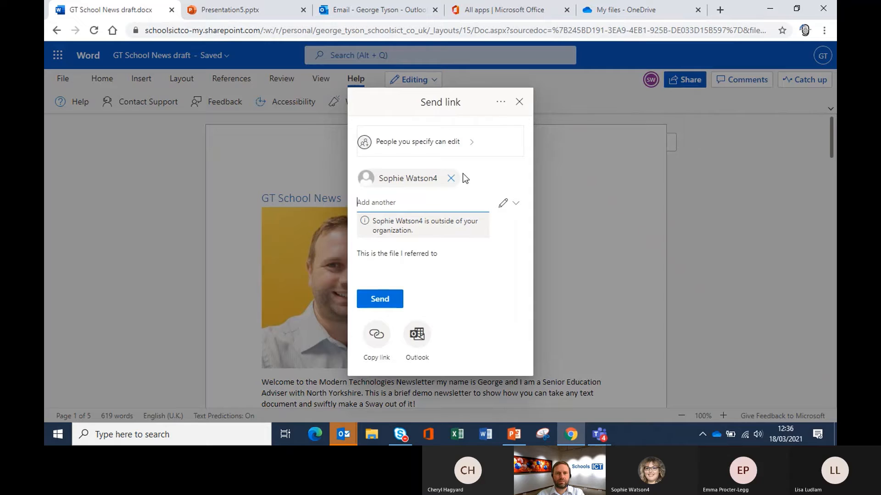
left_click(451, 179)
type("a")
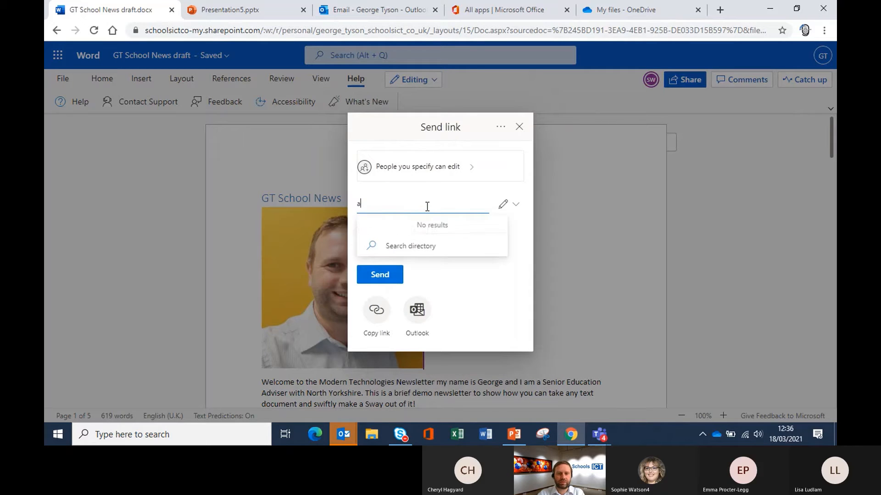
type("mie")
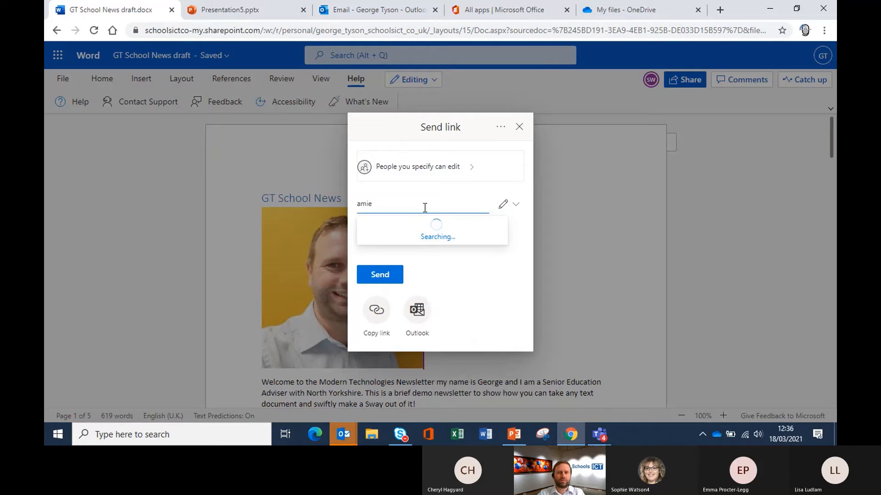
key("BackSpace")
key("BackSpace")
key("BackSpace")
key("BackSpace")
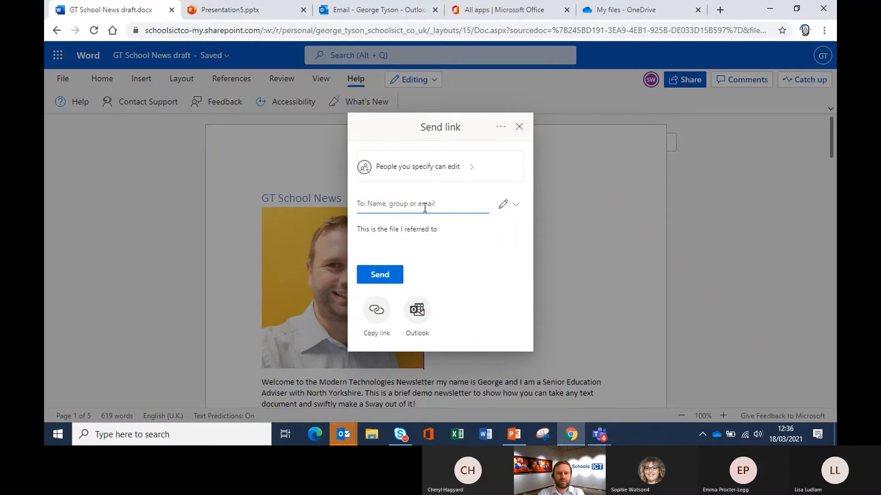
type("sophi")
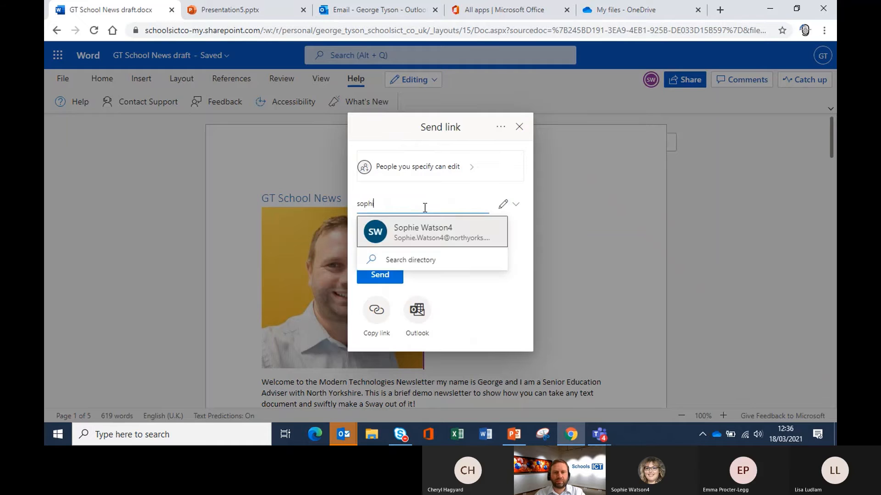
left_click(422, 233)
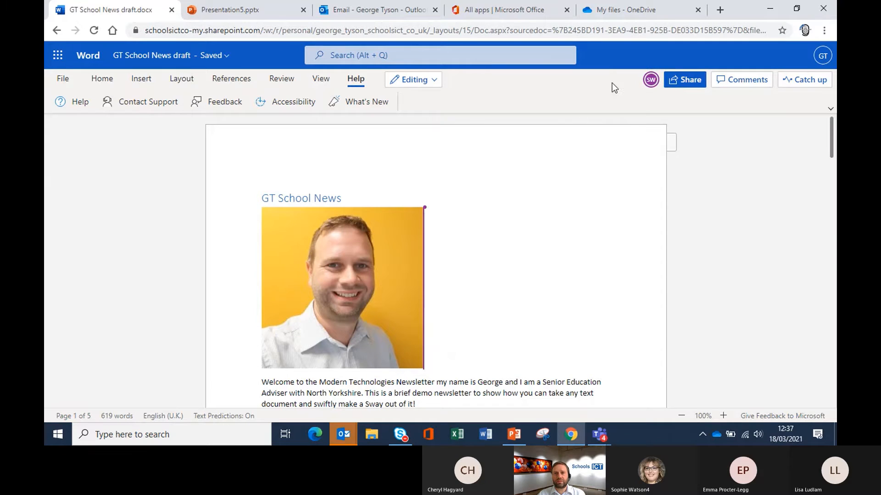
Step: Jump to the collaborator's location and follow their edit in the first lorem paragraph
left_click(653, 86)
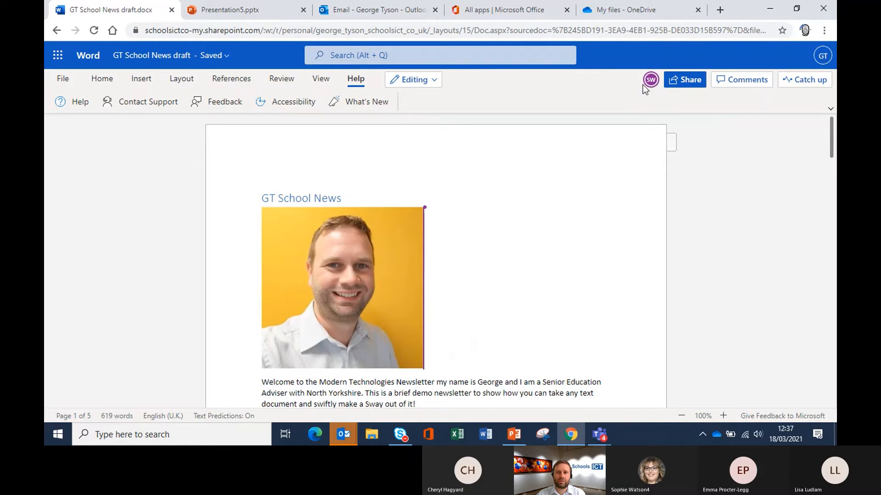
left_click(653, 85)
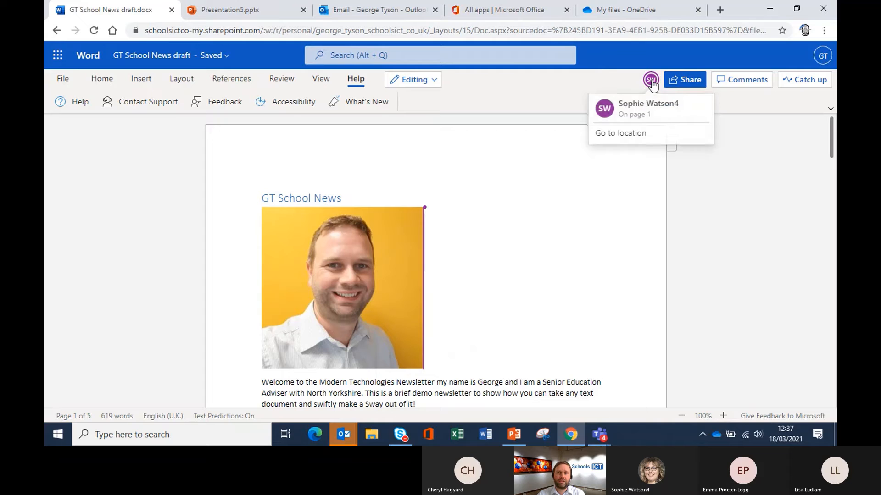
left_click(639, 136)
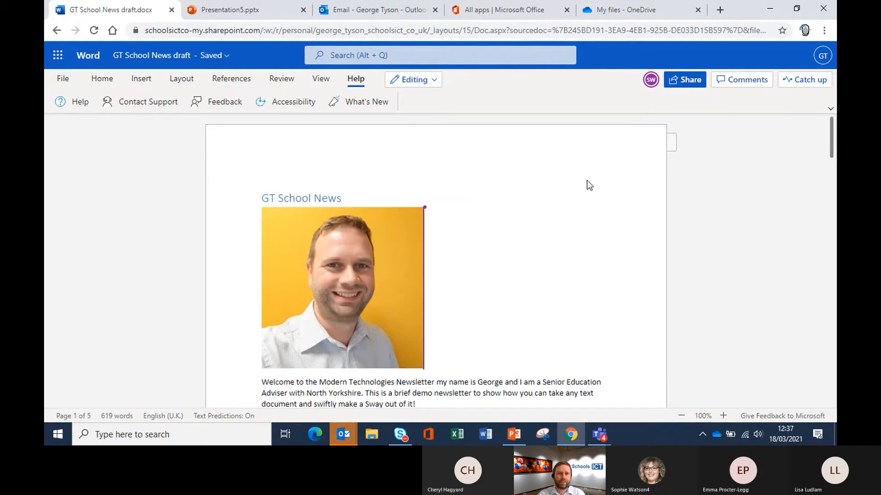
scroll(532, 251, "down", 1)
scroll(532, 251, "down", 5)
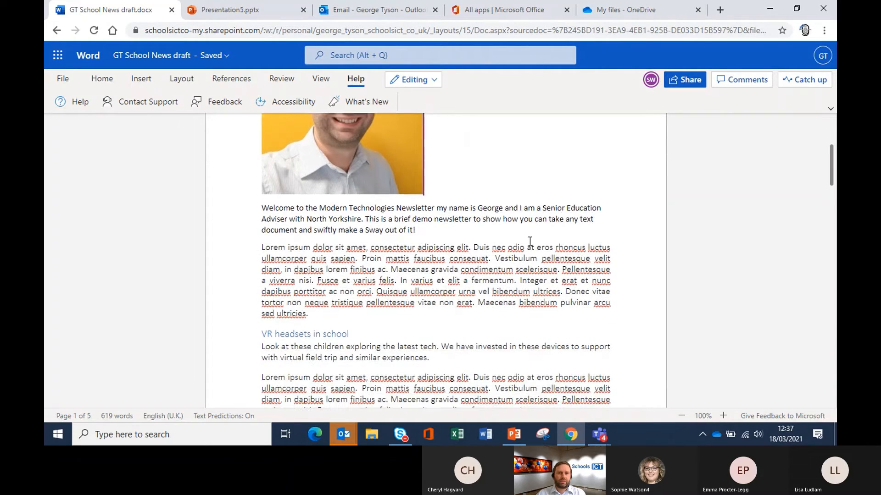
scroll(528, 240, "up", 2)
scroll(529, 240, "down", 2)
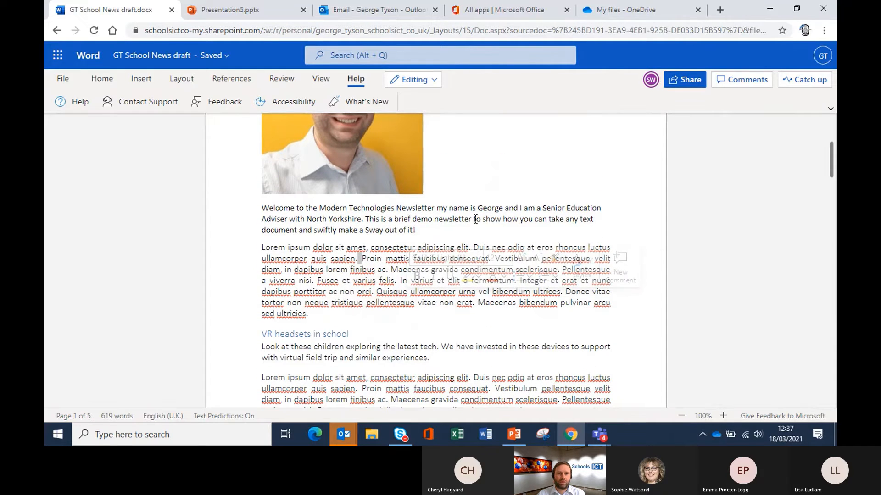
scroll(504, 183, "up", 3)
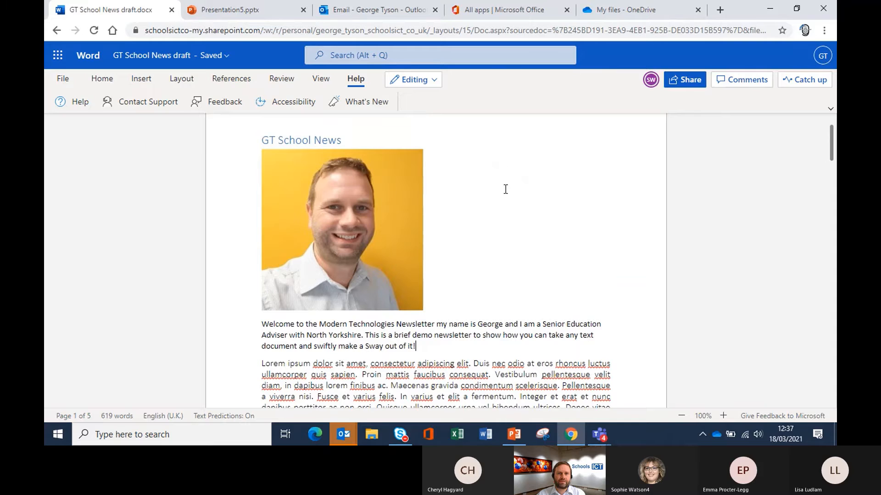
scroll(505, 189, "down", 2)
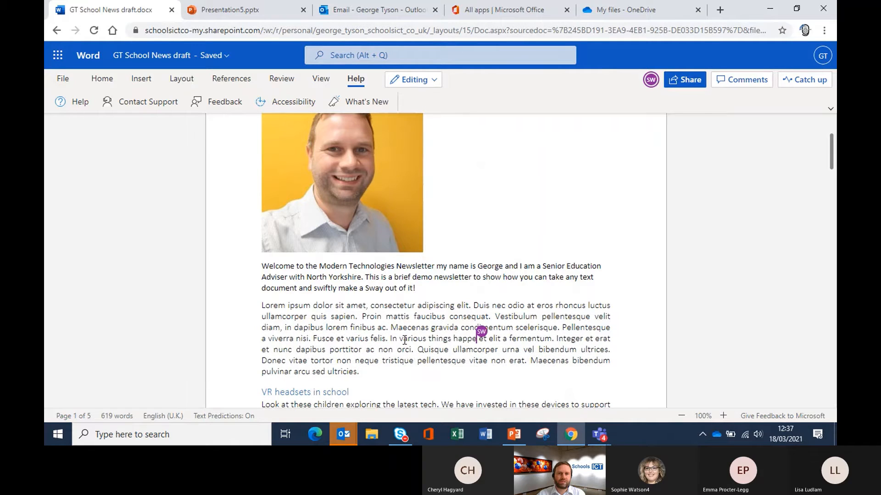
Step: Highlight the phrase 'In various things happen' in yellow
left_click_drag(397, 339, 487, 339)
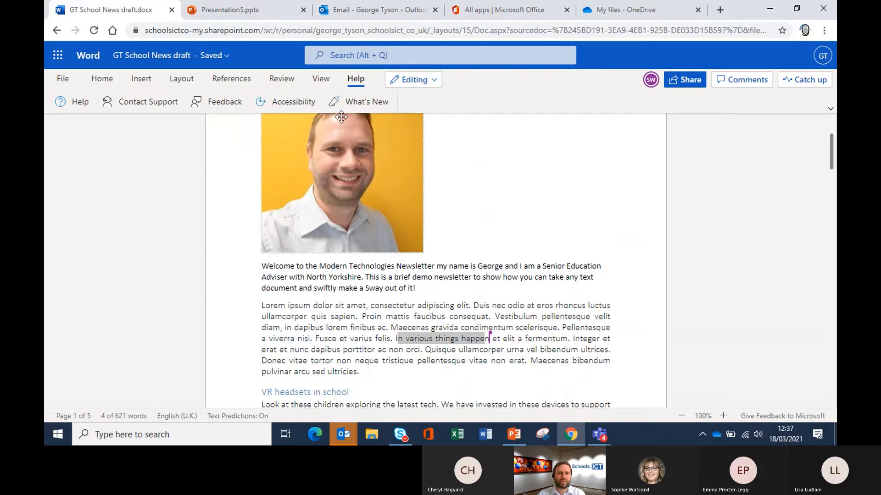
right_click(464, 339)
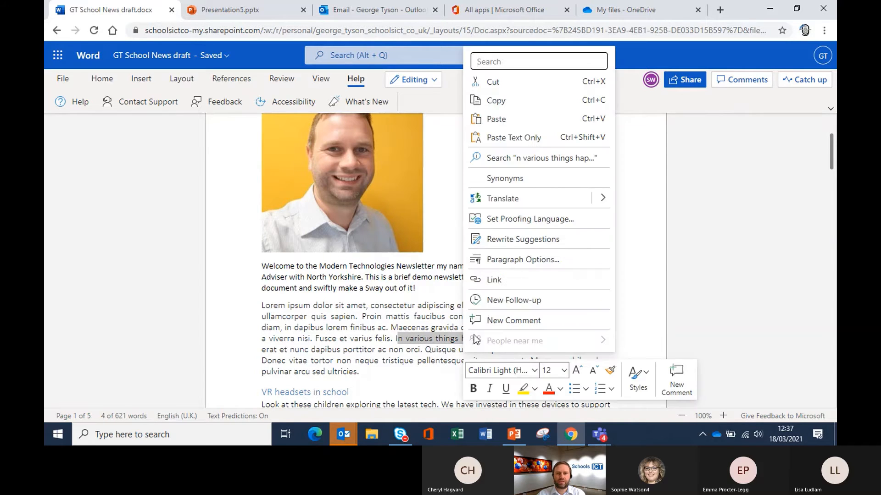
left_click(523, 390)
left_click(375, 365)
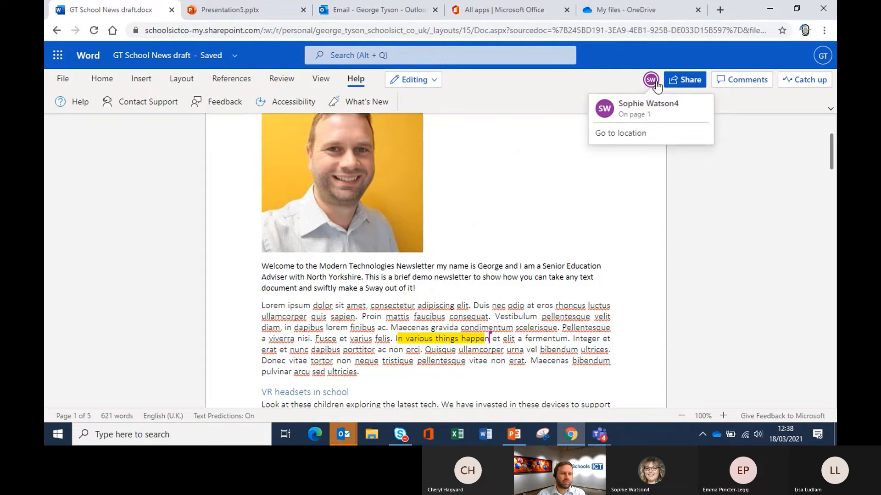
scroll(549, 166, "down", 2)
scroll(549, 165, "down", 10)
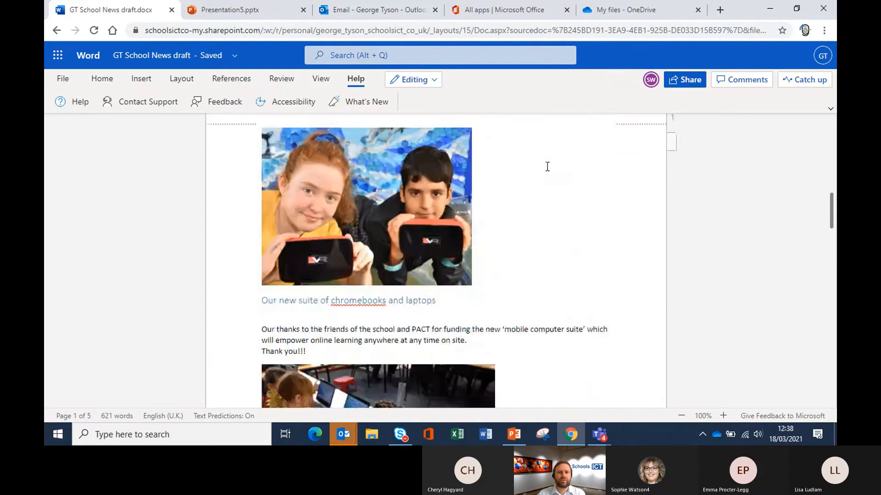
scroll(547, 167, "down", 10)
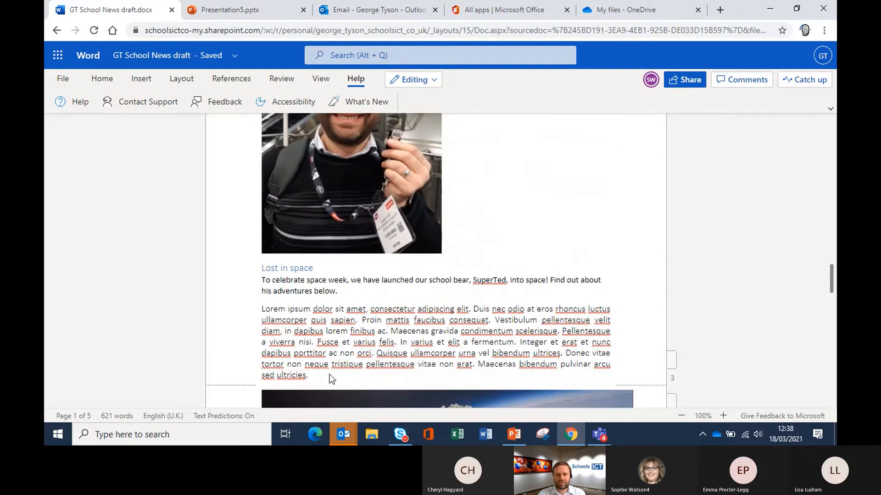
scroll(360, 344, "down", 5)
scroll(360, 341, "up", 15)
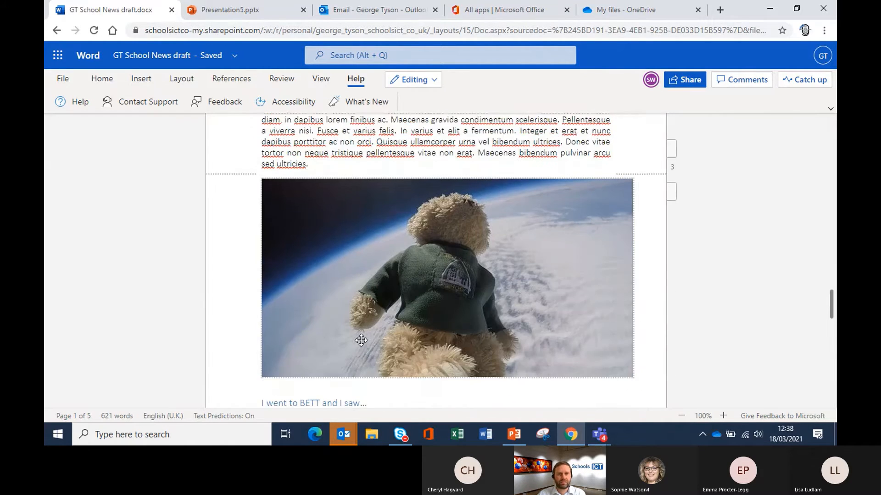
scroll(361, 339, "up", 15)
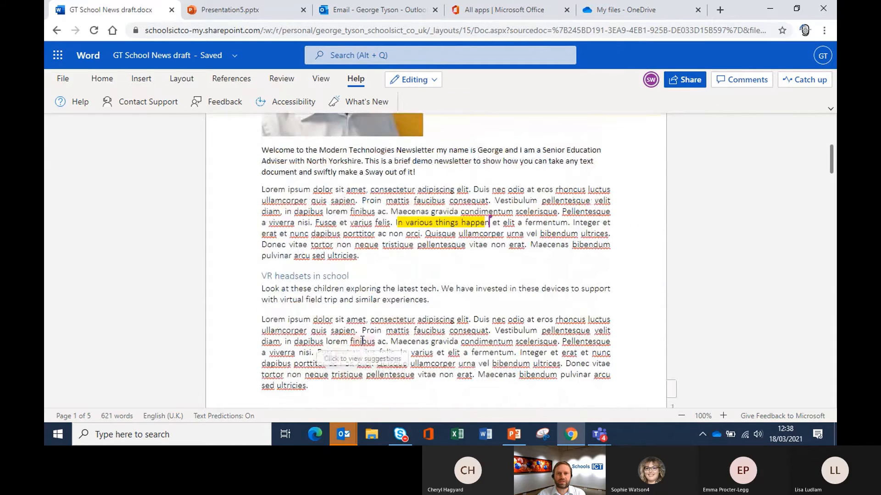
left_click(361, 340)
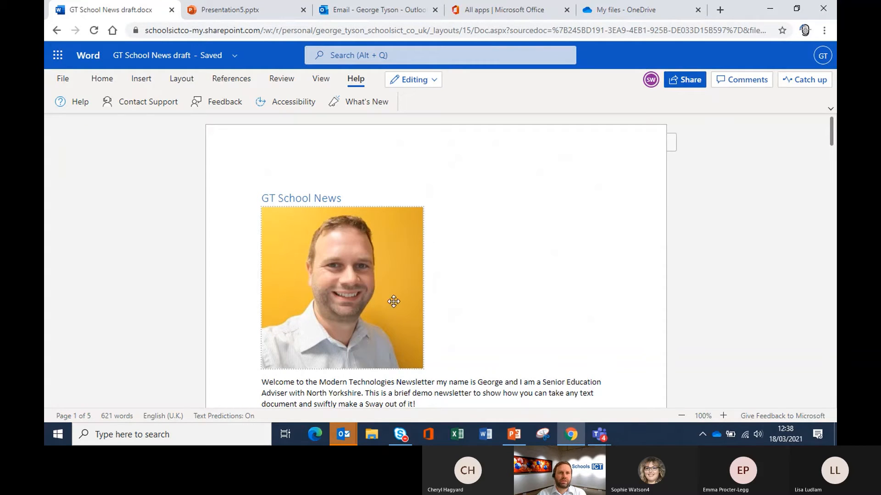
left_click(289, 82)
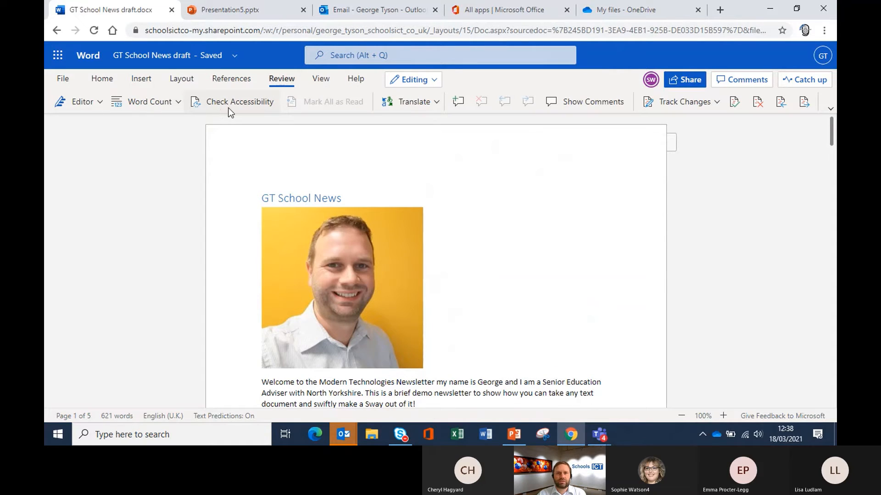
left_click(458, 101)
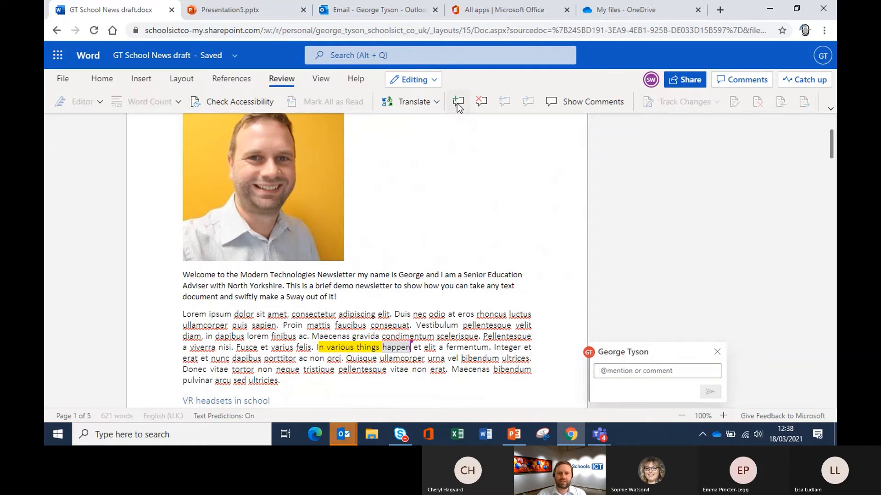
type("@")
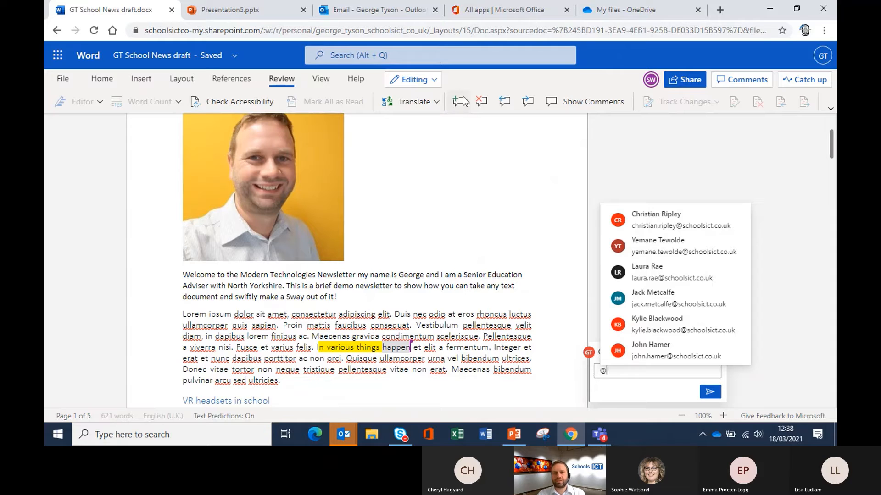
left_click(662, 224)
type("Please can ")
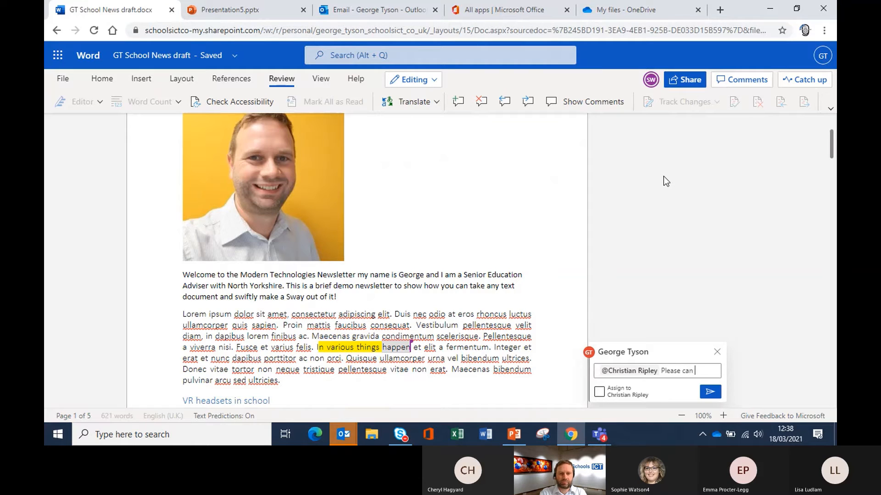
type("you look at ")
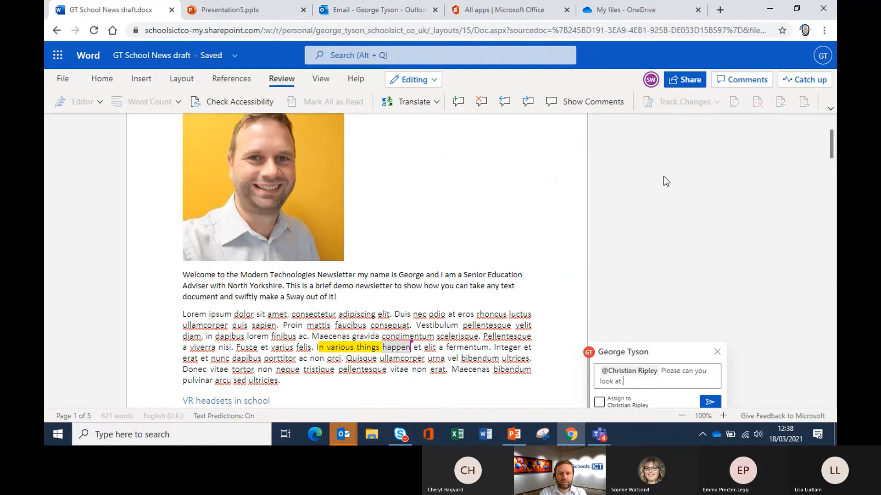
type("new text for ")
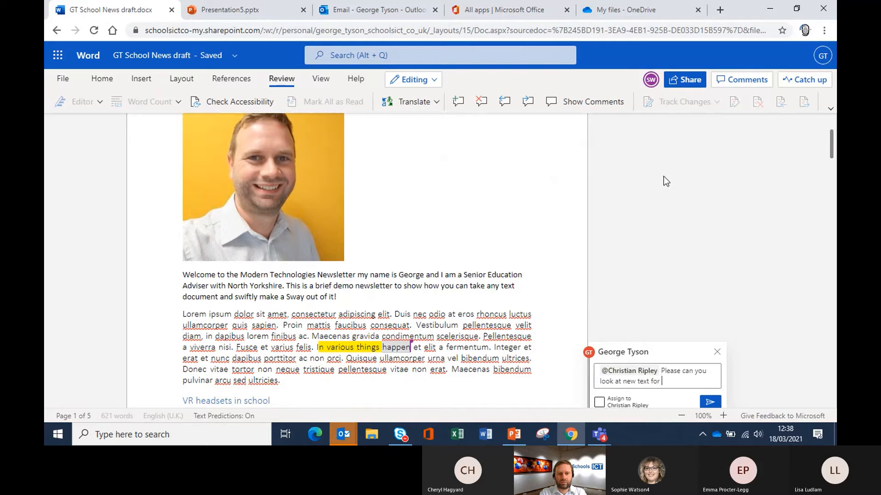
type("para 2")
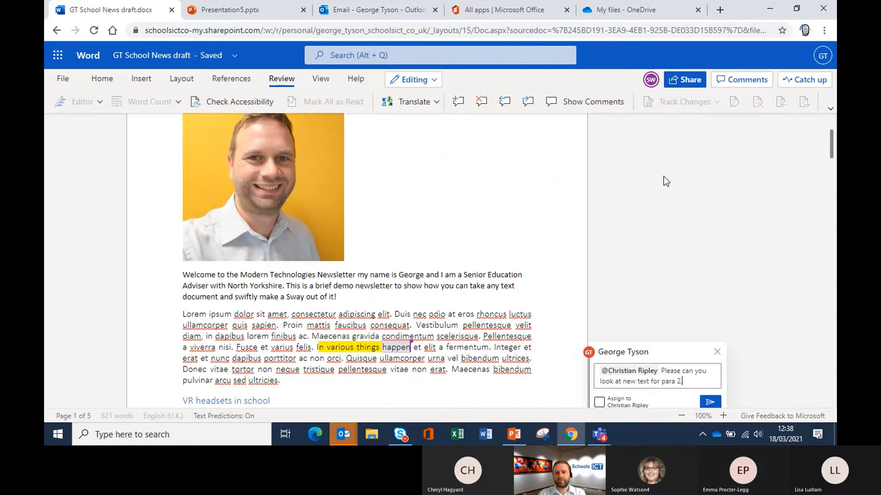
type(".")
scroll(750, 185, "down", 1)
left_click(599, 345)
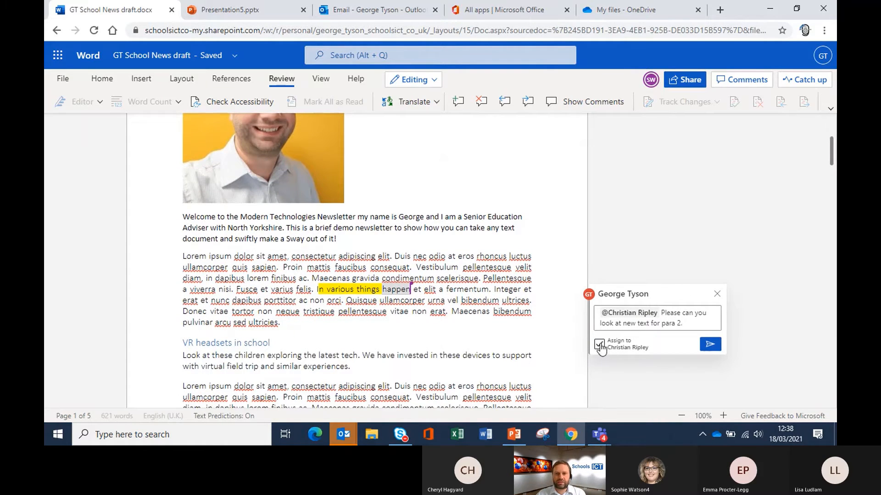
left_click(706, 346)
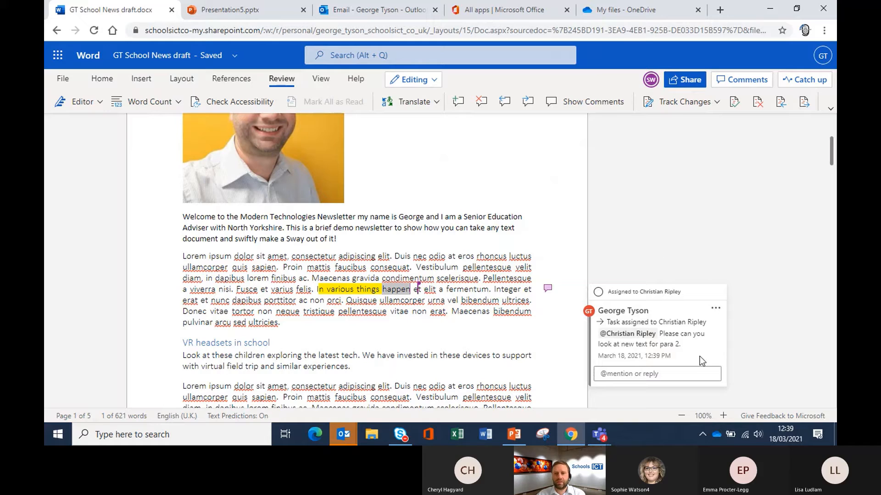
Step: Reply to the comment with 'Tihis is a 21 in 21 demo'
left_click(697, 370)
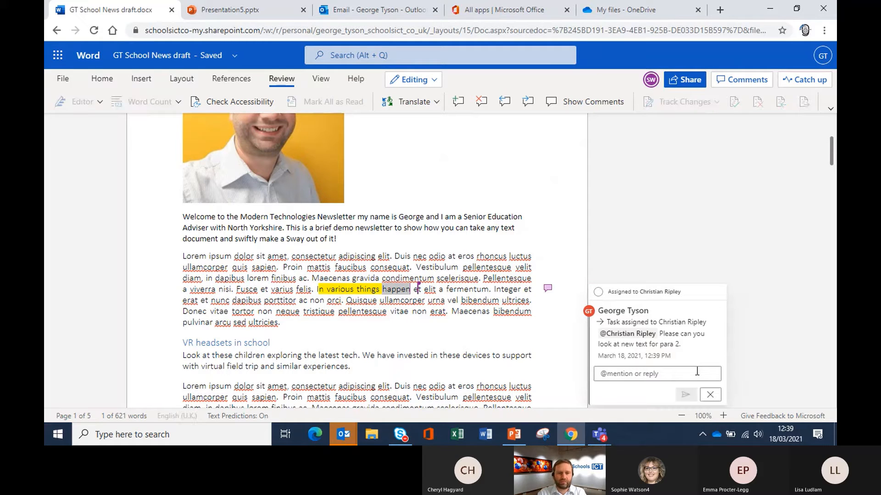
type("Tihis is ")
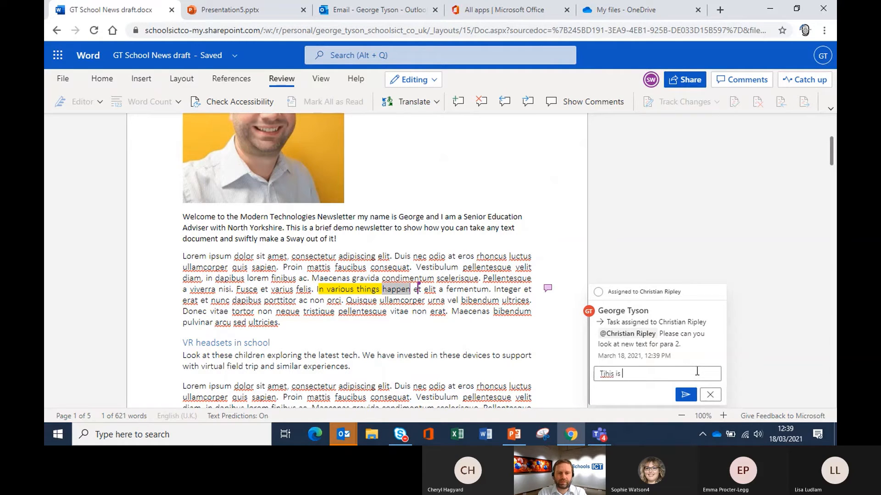
type("a 21 in 21 demo")
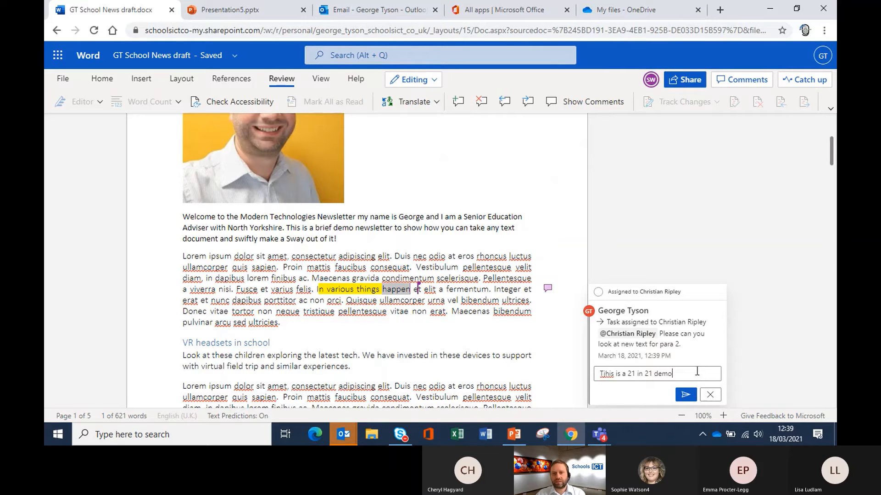
left_click(685, 394)
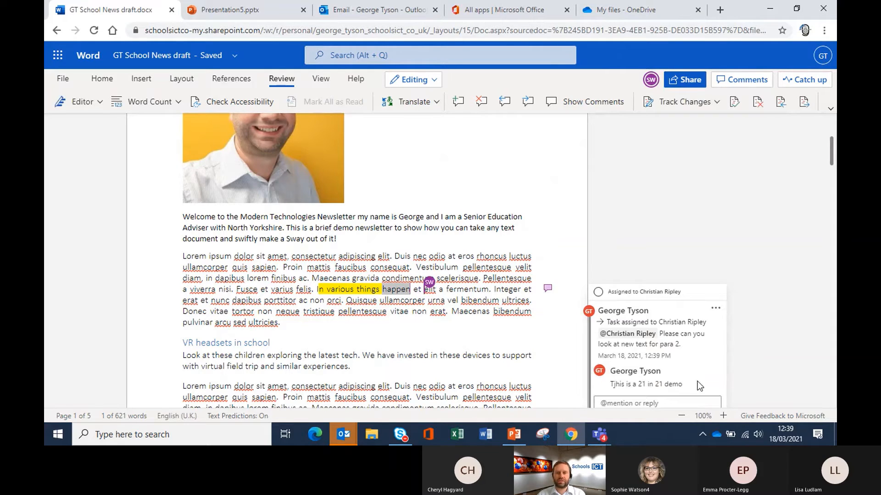
Step: Return to the top of the draft and run Check Accessibility
scroll(794, 249, "down", 3)
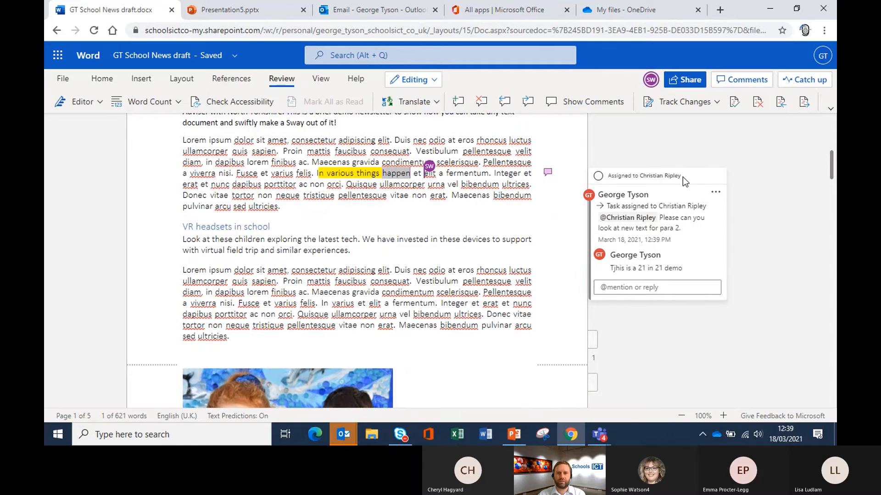
scroll(682, 177, "up", 4)
scroll(497, 249, "up", 3)
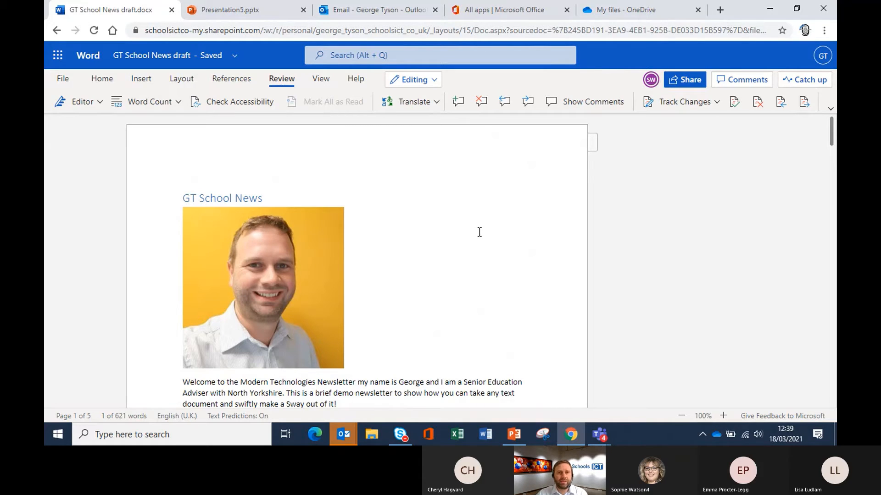
left_click(238, 106)
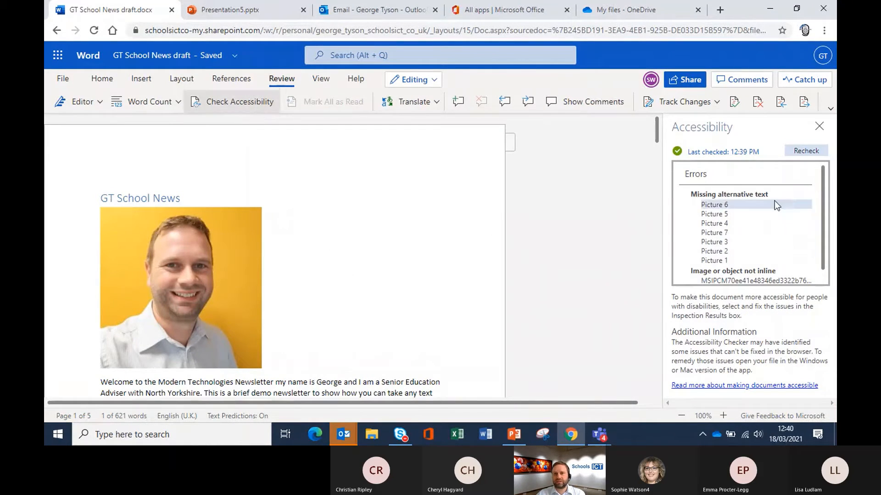
Step: Select Picture 6, the header photo, under Missing alternative text in the errors list
scroll(732, 232, "down", 1)
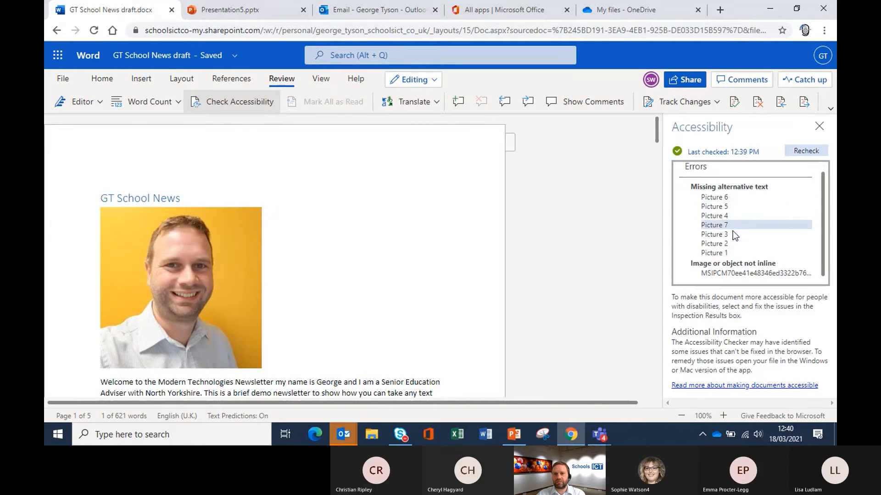
left_click(728, 192)
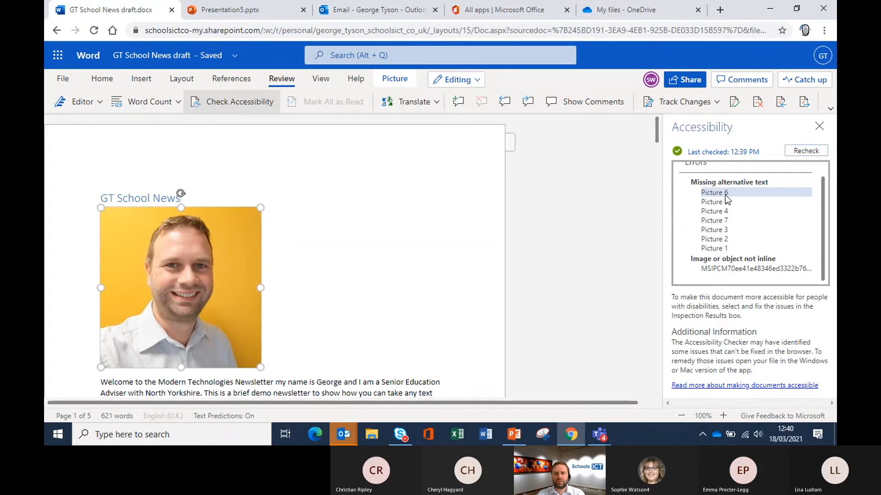
Step: Give the headline photo alt text: a title naming the person pictured, and description 'A yellow background'
left_click(176, 295)
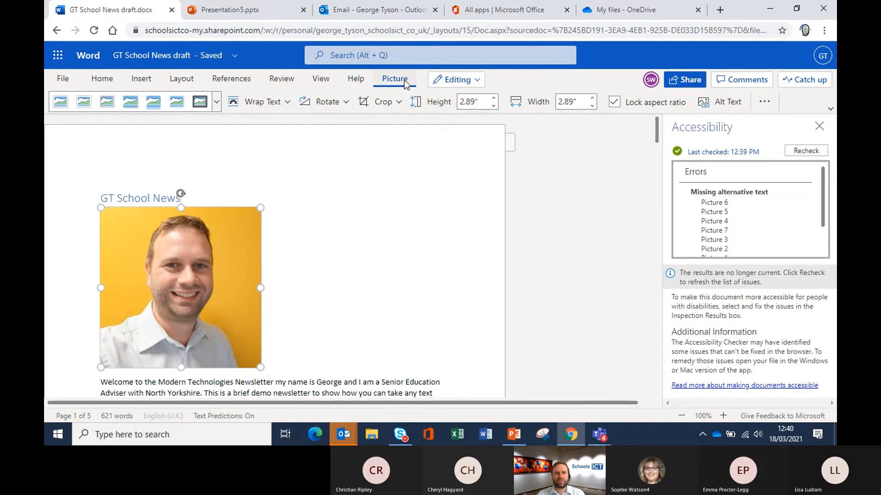
left_click(728, 104)
type("A")
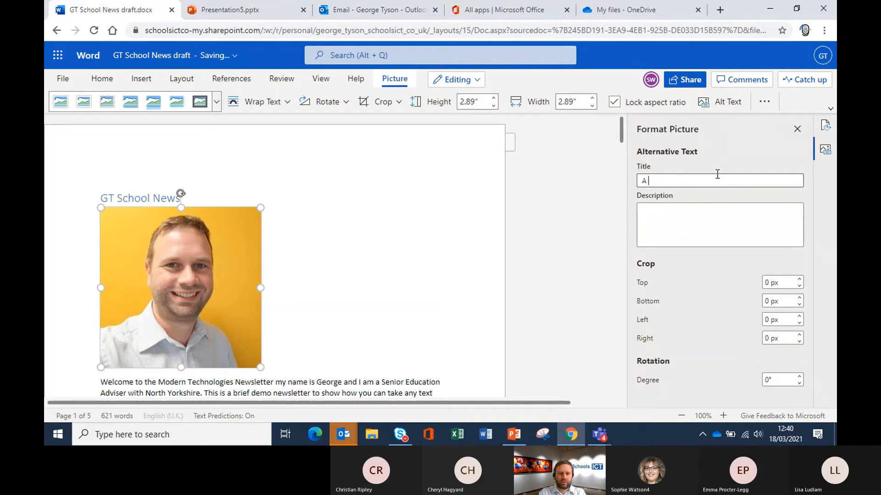
left_click(720, 209)
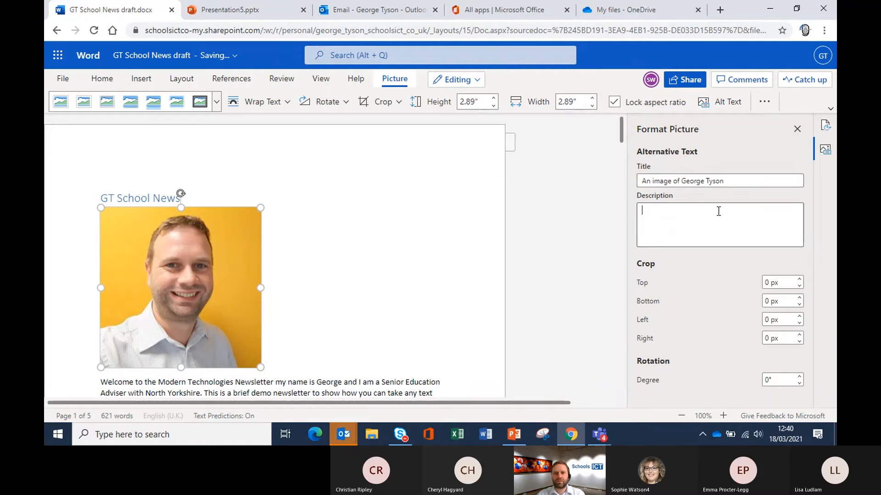
type("A y")
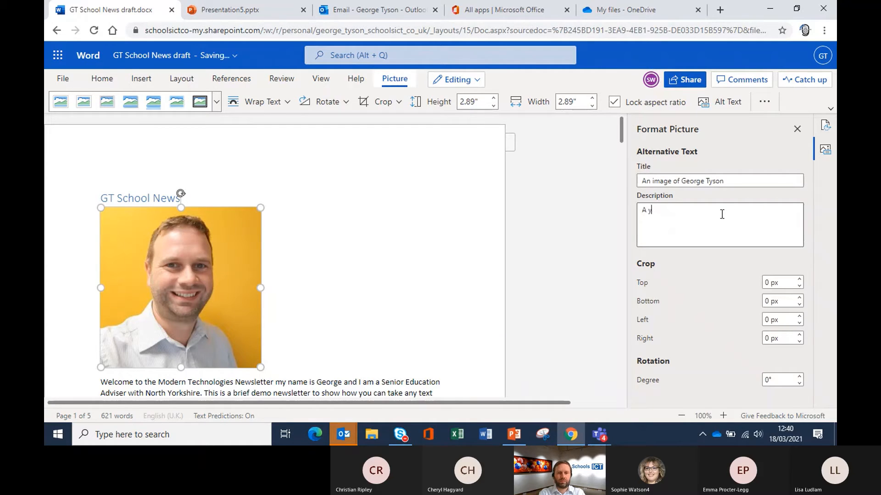
type("ellow background")
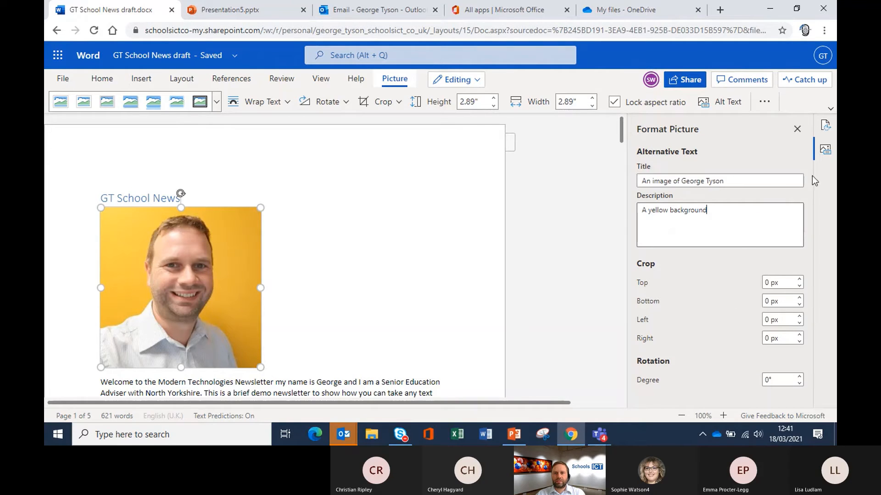
left_click(796, 129)
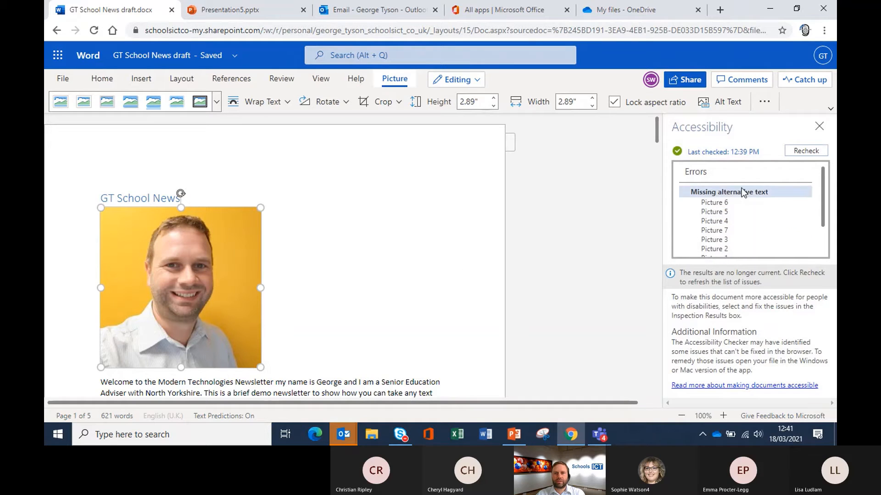
Step: Recheck the document's accessibility so the header photo is no longer flagged
left_click(805, 152)
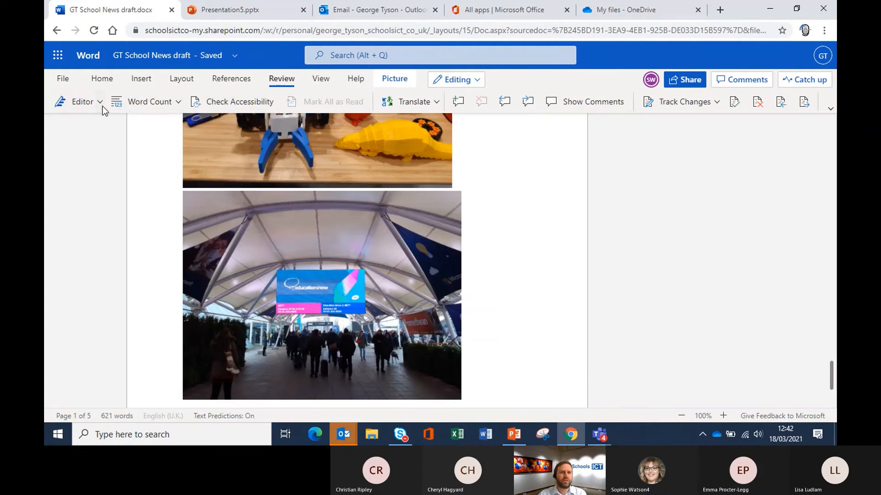
Step: Open Editor from the Review tab and scroll through its 0% score and 99+ spelling issues
left_click(100, 101)
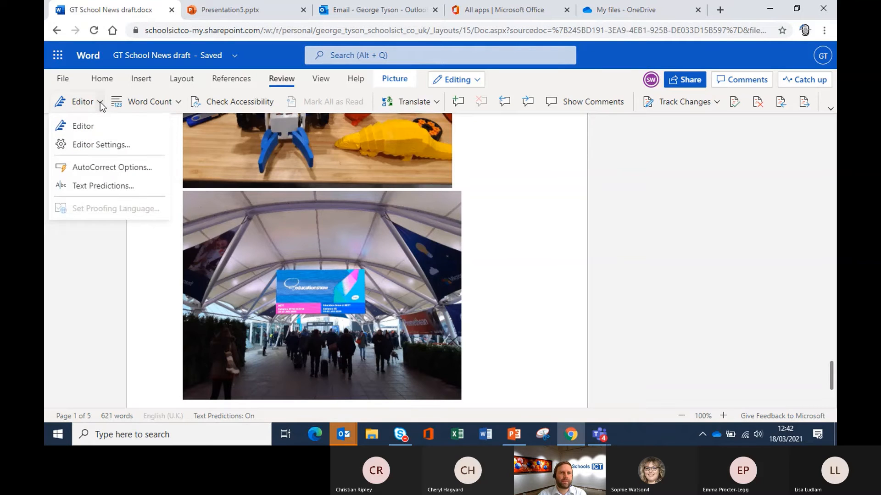
left_click(87, 127)
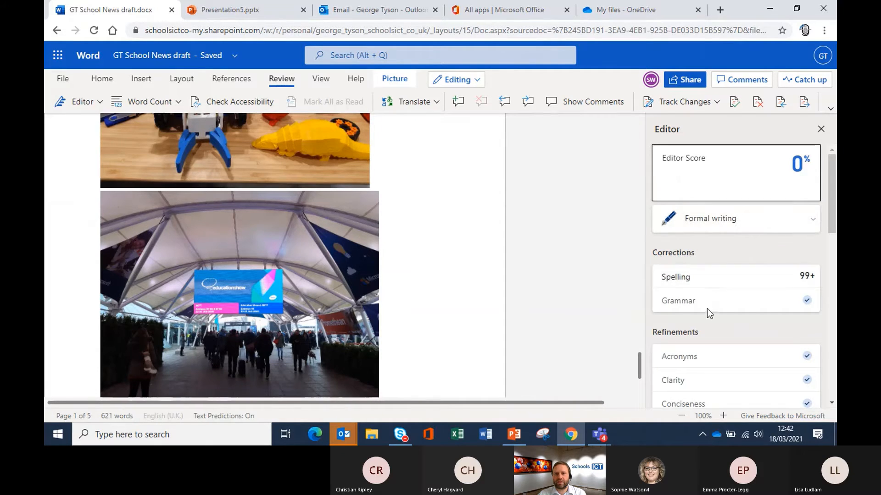
scroll(736, 309, "down", 5)
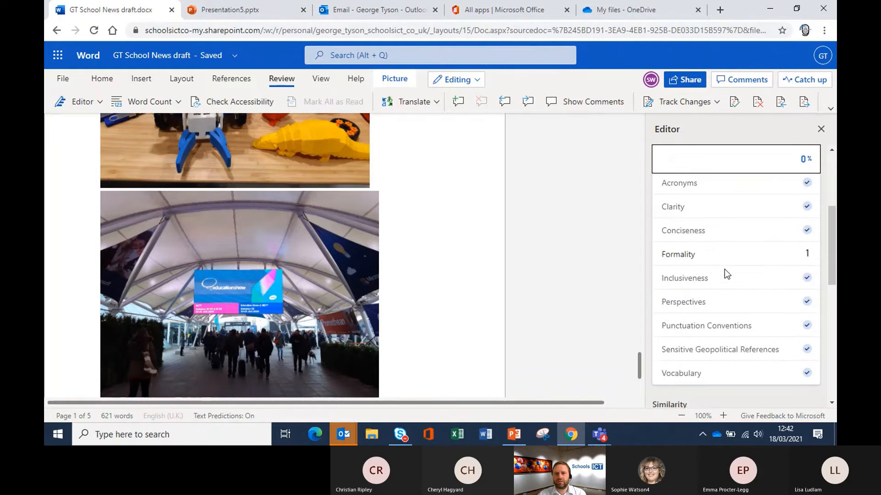
scroll(729, 279, "down", 3)
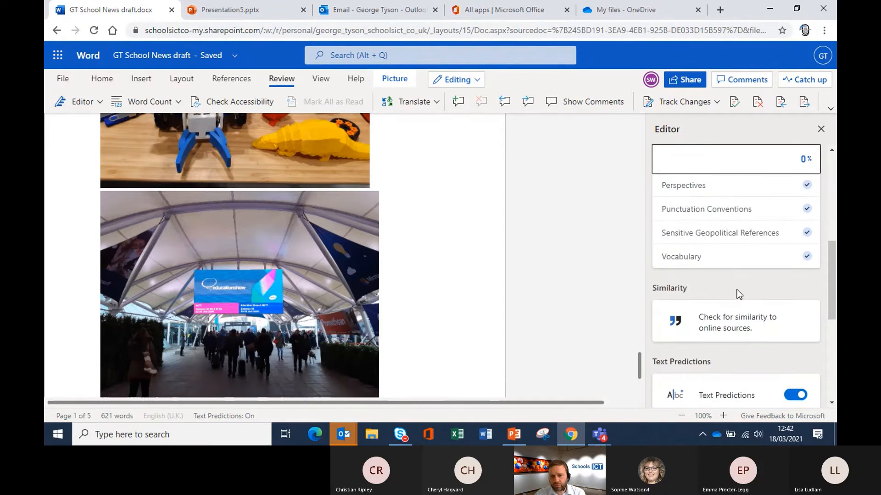
scroll(737, 290, "down", 3)
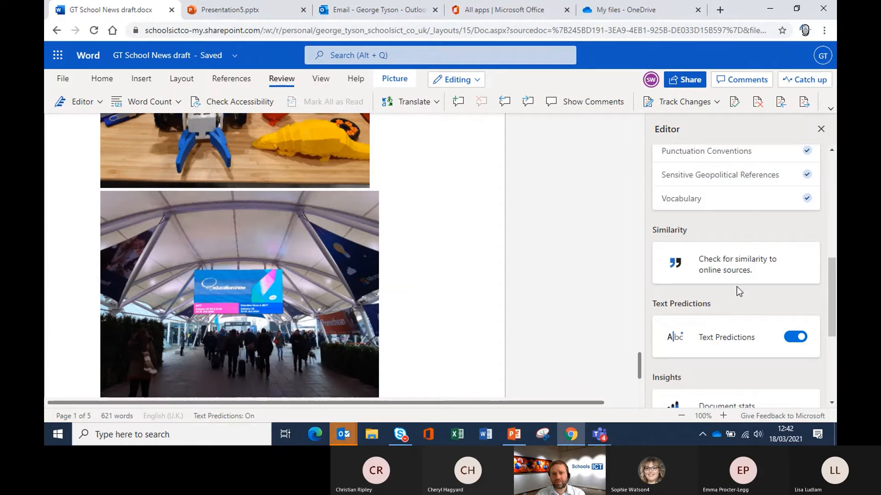
scroll(736, 285, "down", 1)
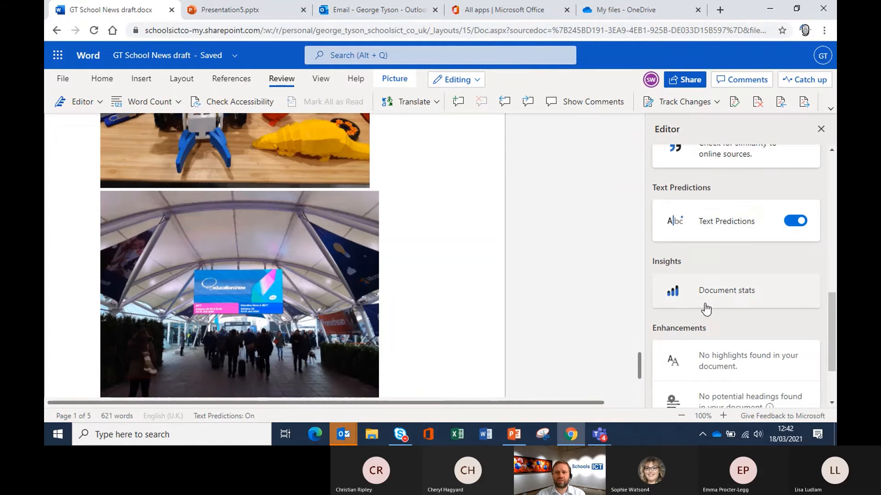
scroll(704, 307, "down", 1)
scroll(700, 301, "up", 8)
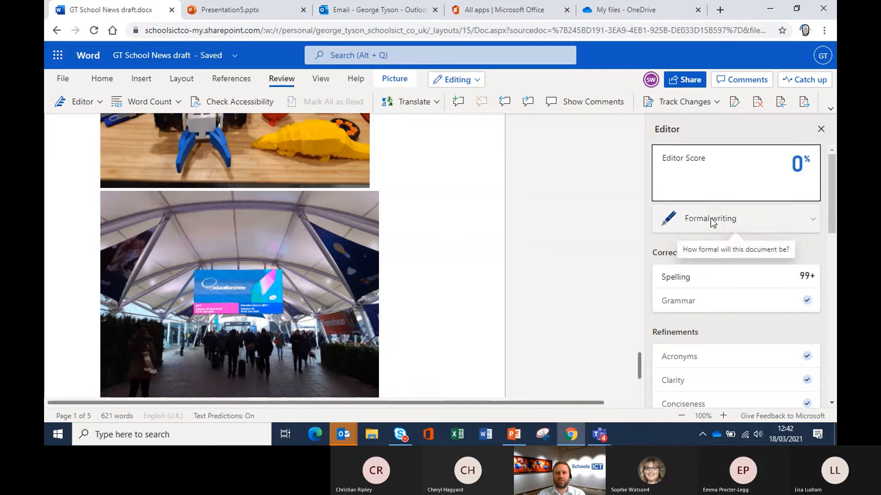
scroll(448, 227, "up", 5)
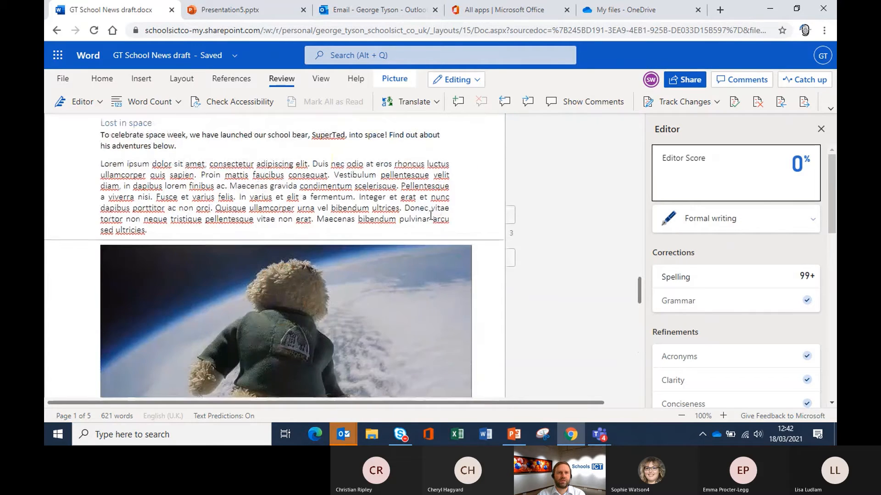
scroll(212, 286, "up", 4)
Step: Select the 'To celebrate space week' paragraph, then close and reopen the Editor pane
triple_click(126, 317)
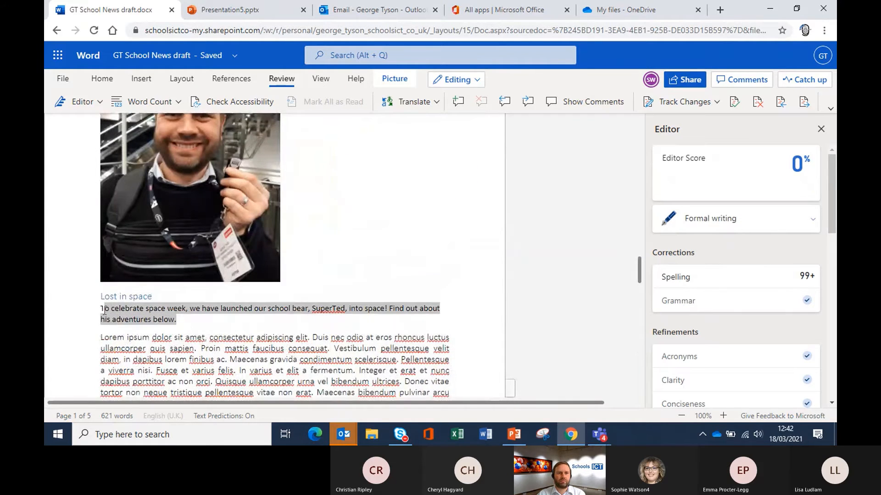
left_click(74, 104)
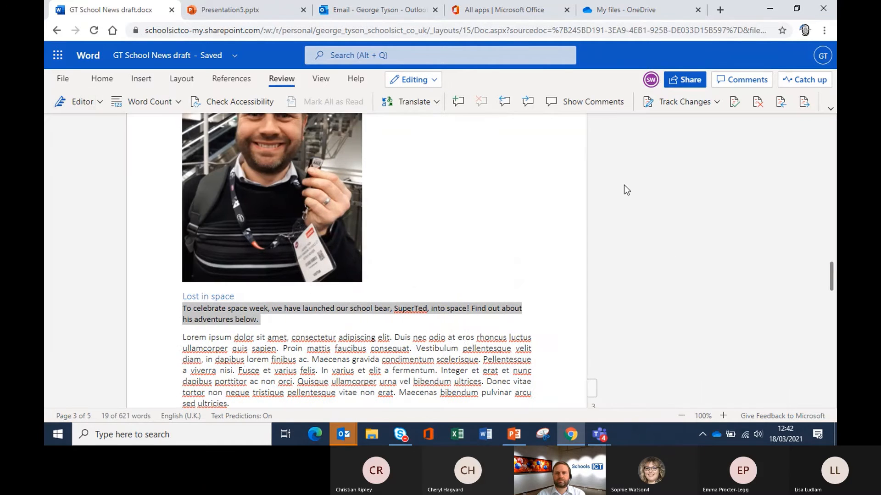
left_click(71, 104)
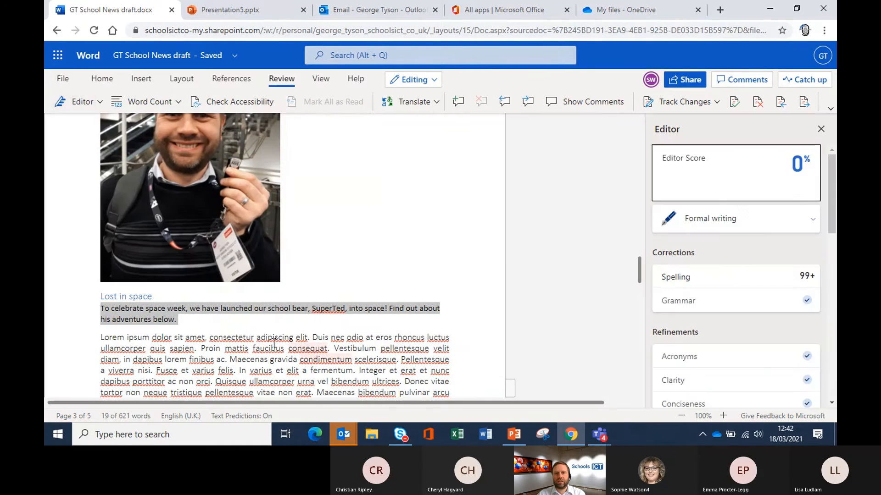
Step: Switch Editor to Casual writing, step to the misspelt 'ultricies', then show the View options
left_click(739, 221)
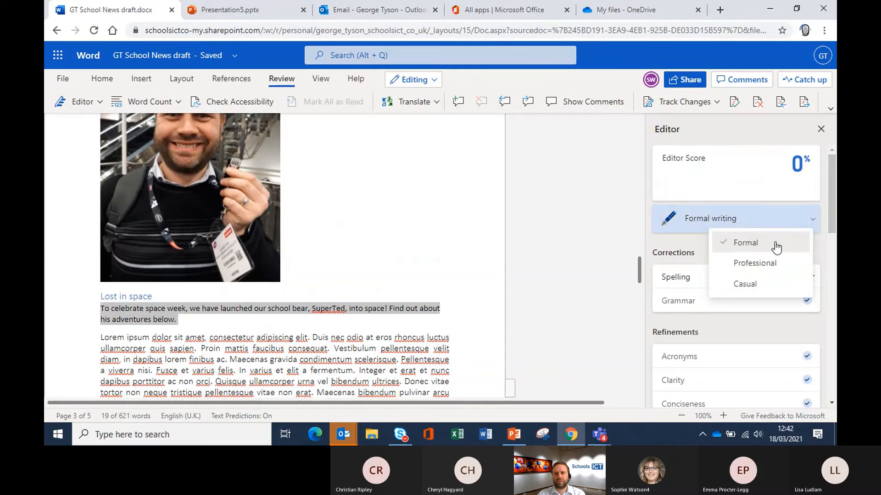
left_click(753, 282)
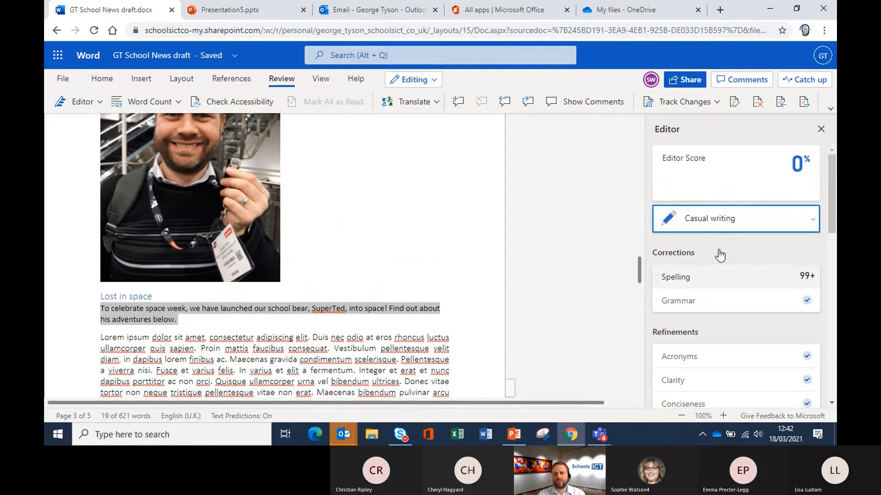
left_click(704, 277)
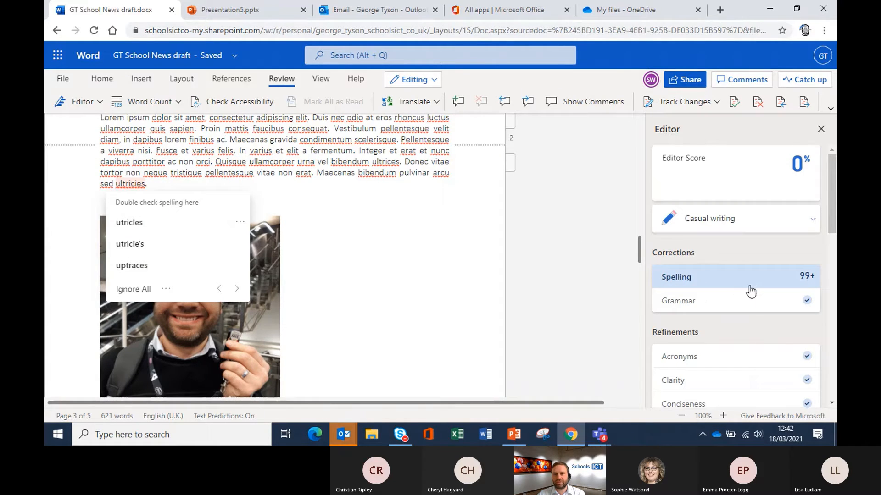
scroll(750, 291, "down", 4)
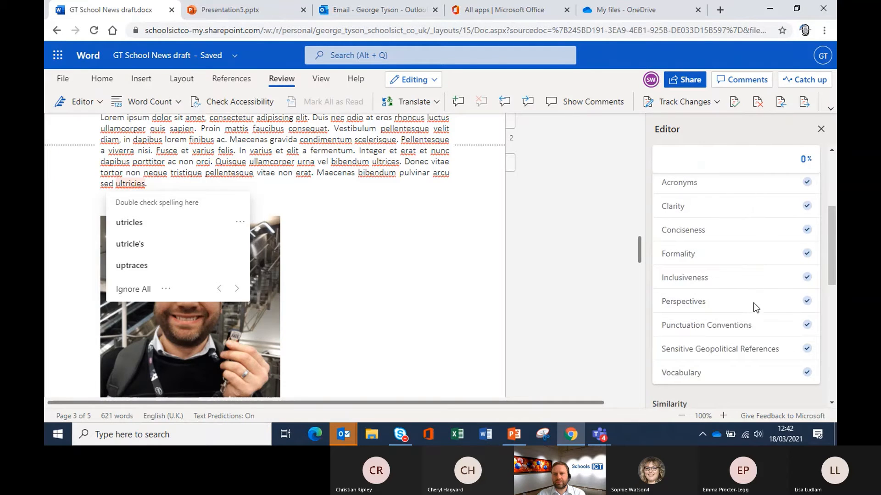
scroll(753, 303, "down", 5)
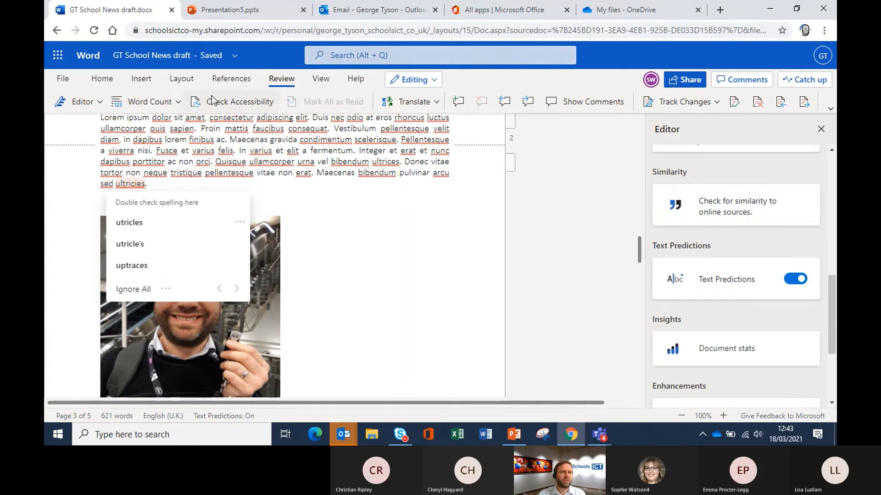
left_click(319, 80)
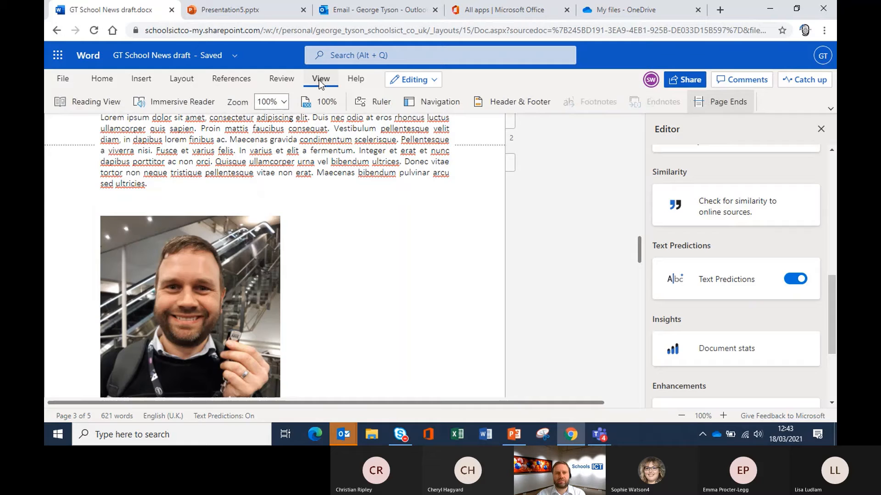
scroll(354, 207, "up", 2)
scroll(354, 207, "up", 8)
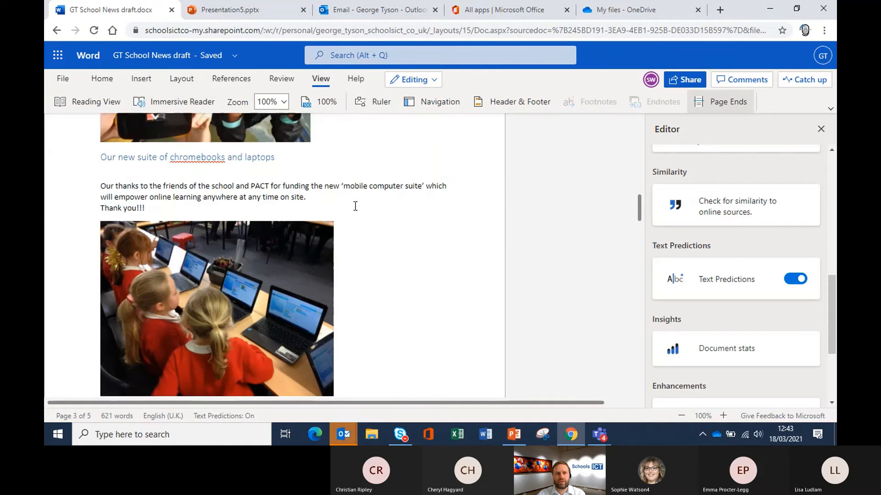
scroll(151, 276, "up", 6)
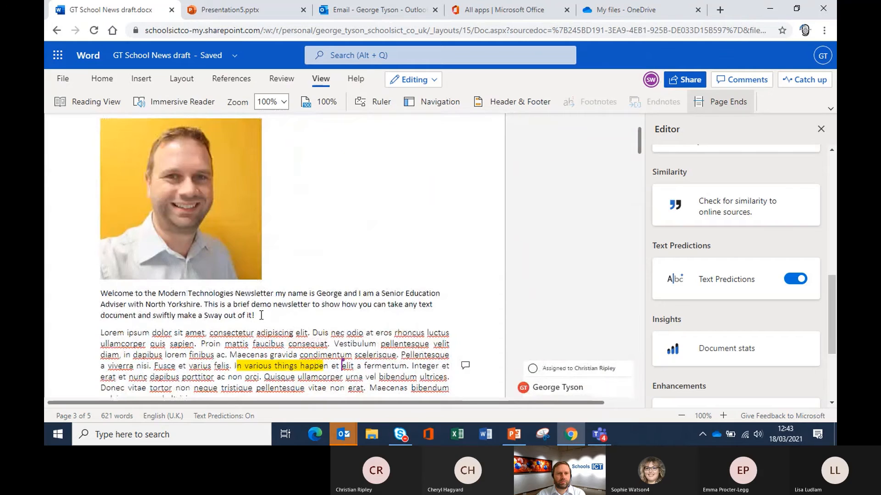
scroll(150, 183, "up", 2)
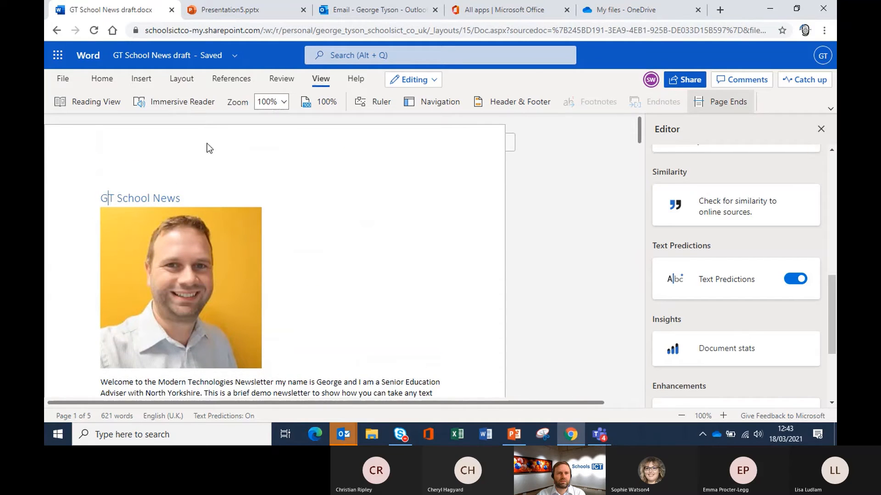
left_click(191, 104)
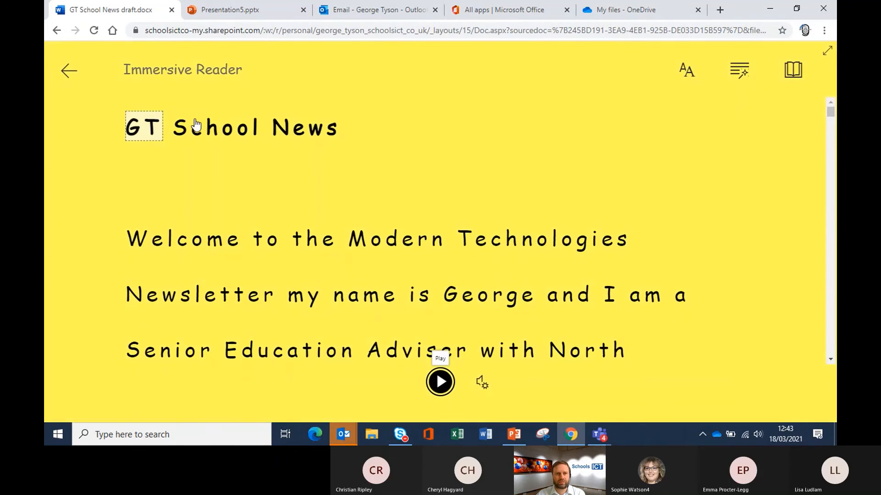
left_click(439, 385)
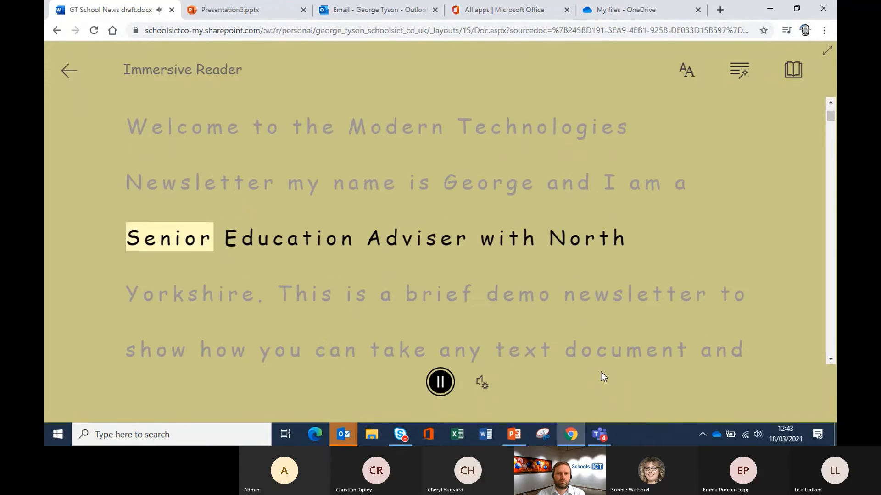
left_click(443, 384)
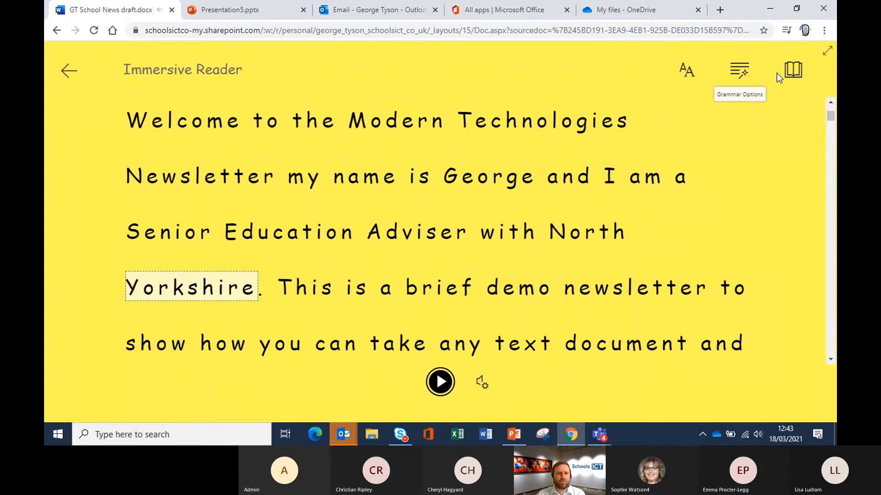
left_click(69, 70)
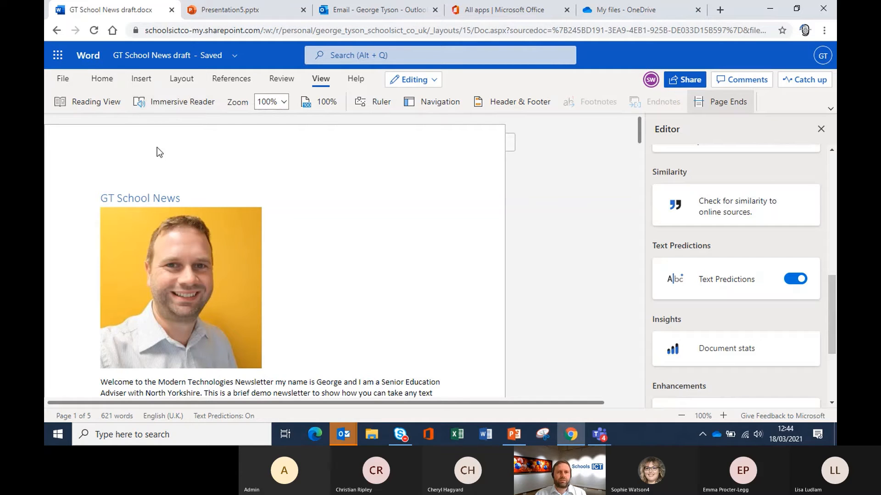
Step: Close the newsletter draft, select the slide's star, squares and circle, and look over the Align options without changing anything
left_click(173, 10)
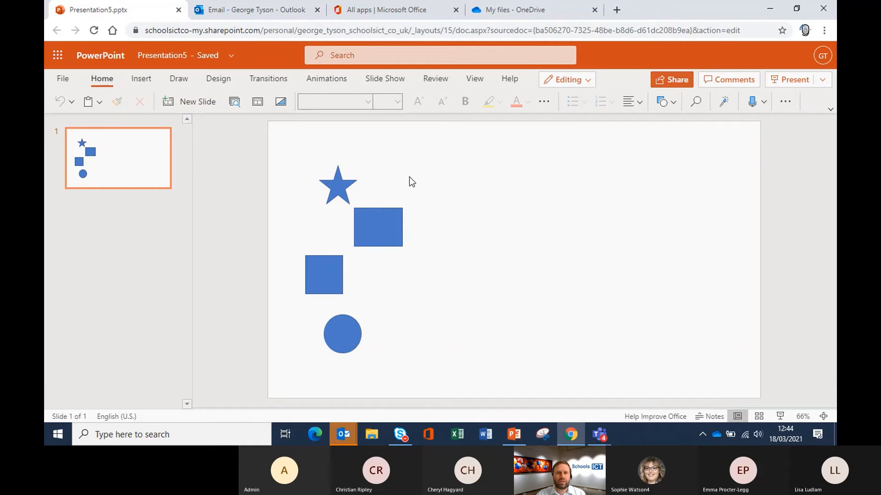
left_click_drag(301, 148, 433, 387)
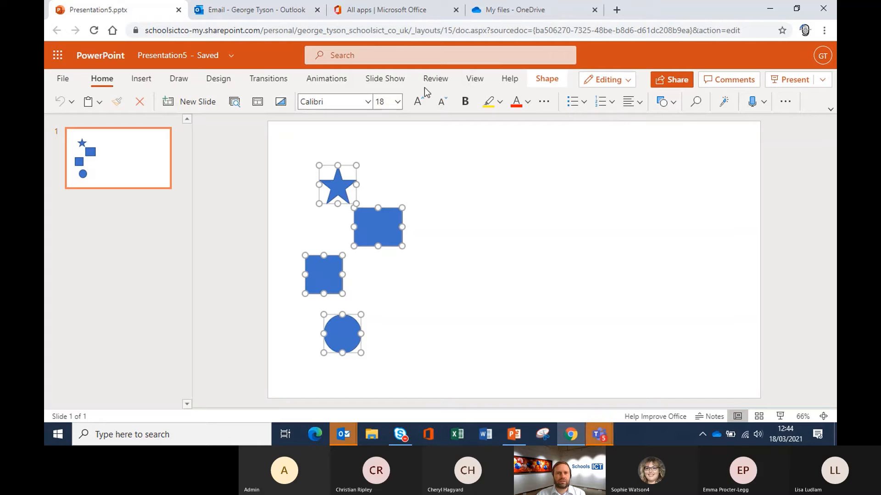
left_click(154, 80)
left_click(547, 81)
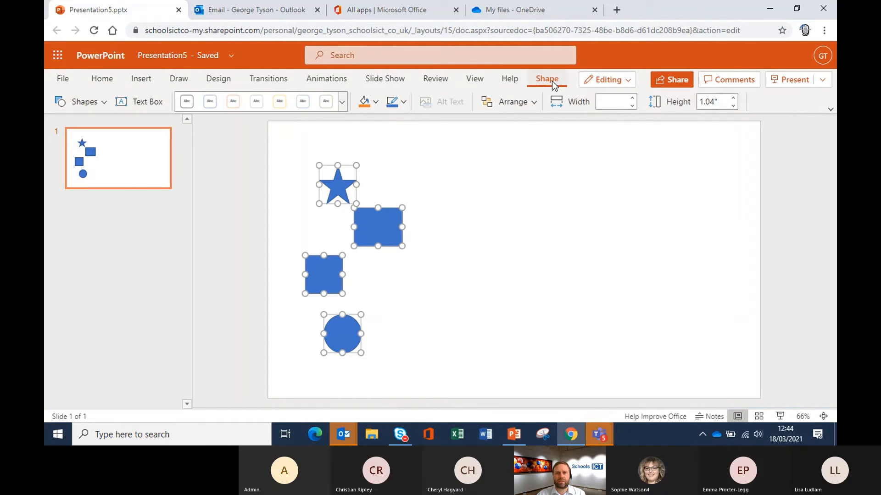
left_click(536, 106)
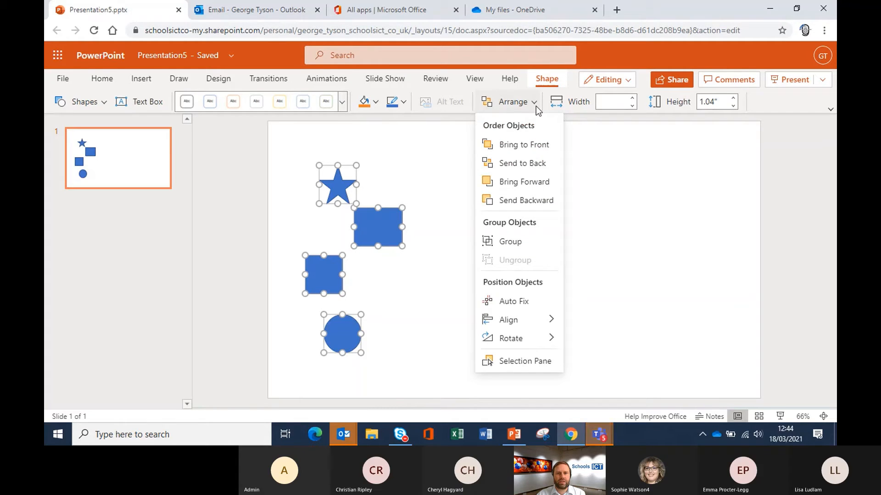
mouse_move(530, 318)
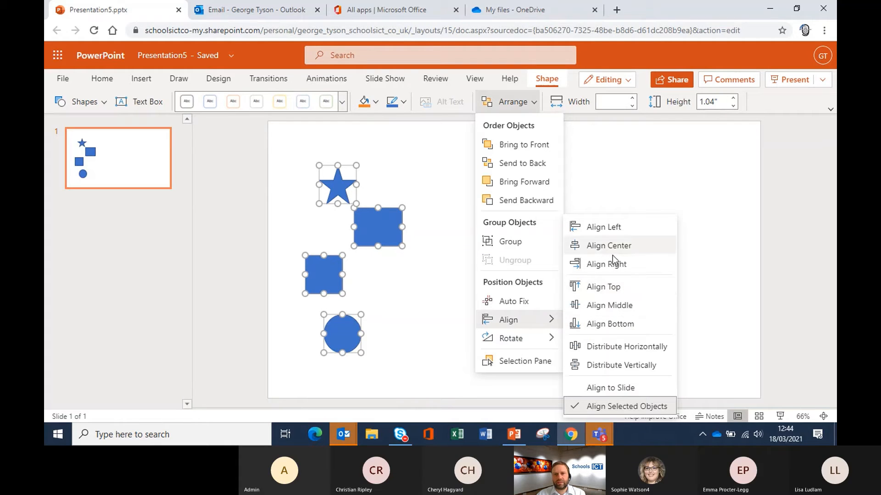
left_click(692, 268)
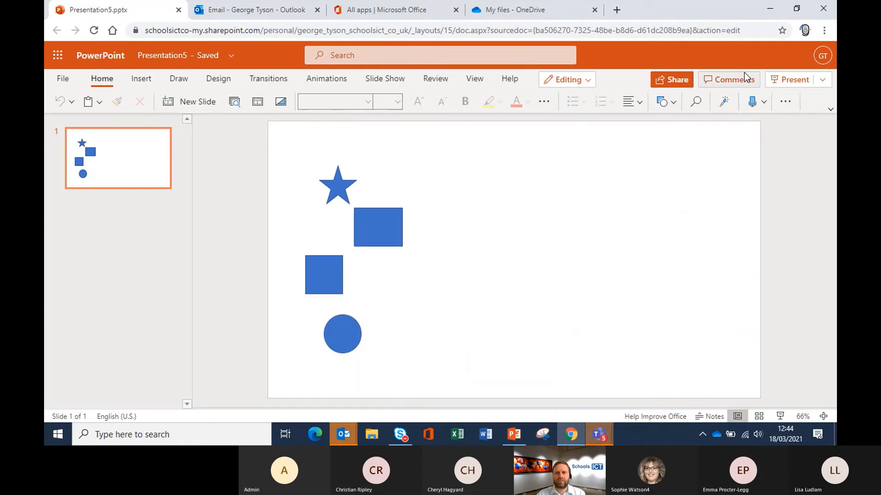
Step: Select all four shapes and apply Arrange > Auto Fix to stack them in an evenly spaced column
left_click(785, 102)
left_click(516, 293)
left_click_drag(295, 142, 427, 379)
left_click(785, 102)
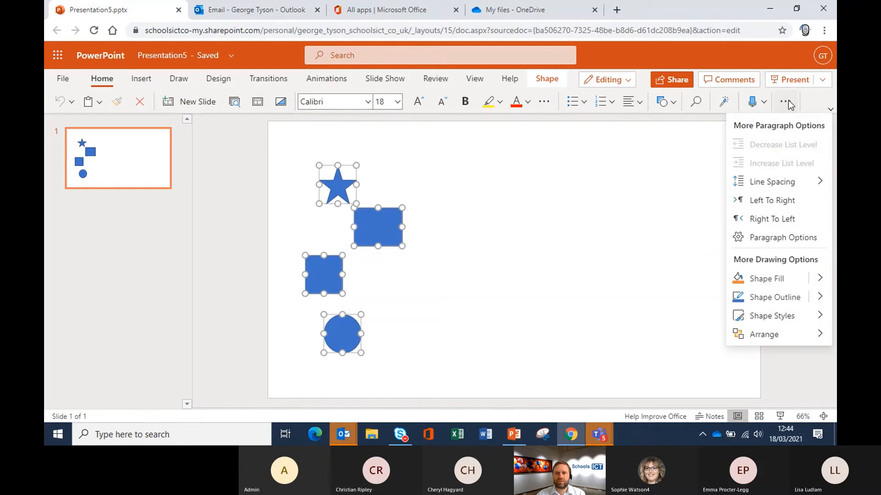
mouse_move(779, 338)
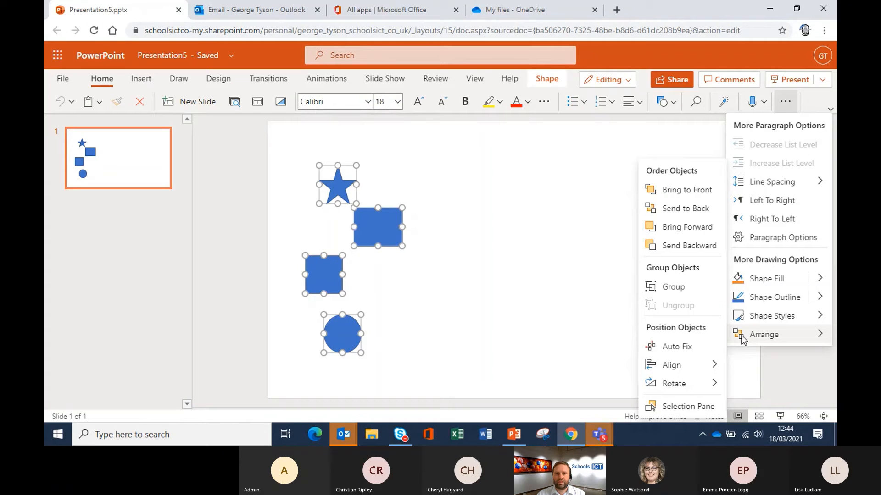
left_click(689, 347)
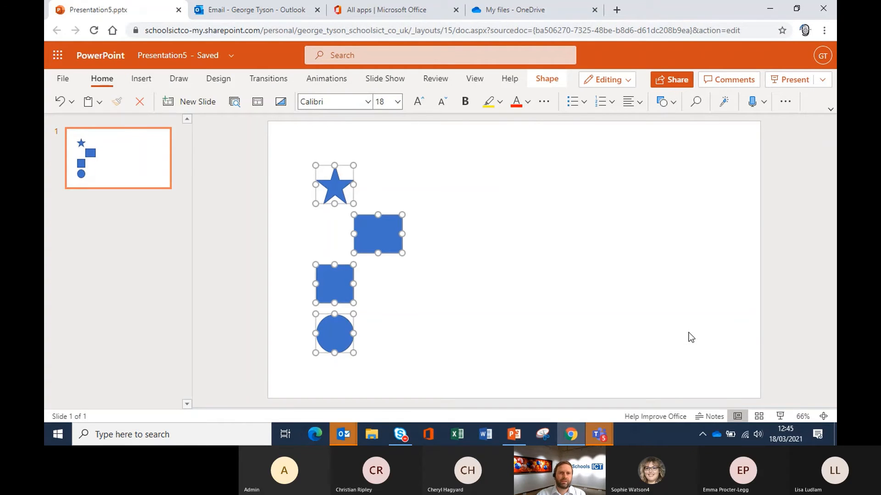
left_click(545, 347)
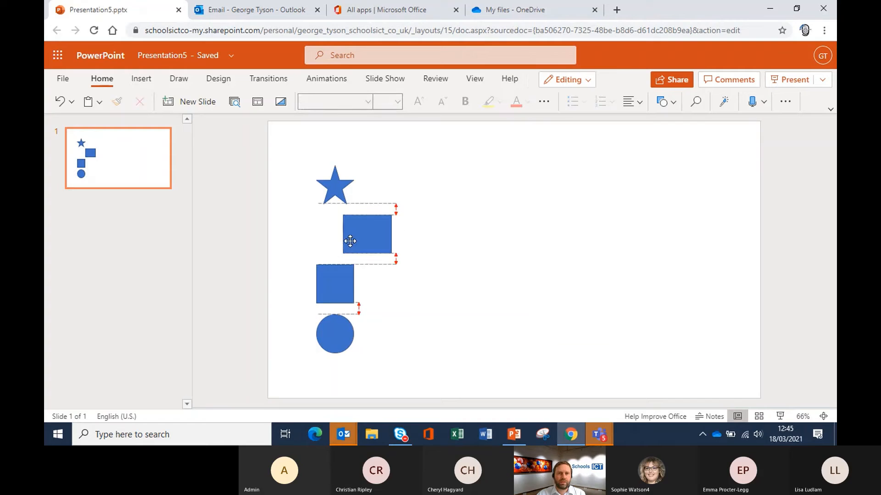
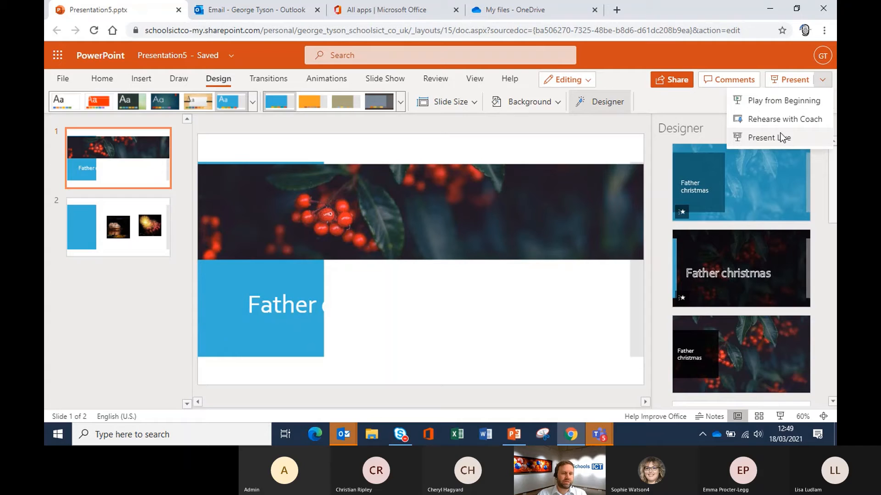
Step: Set live subtitles to English (U.K.) spoken language and English subtitle language
left_click(389, 78)
left_click(417, 101)
mouse_move(400, 128)
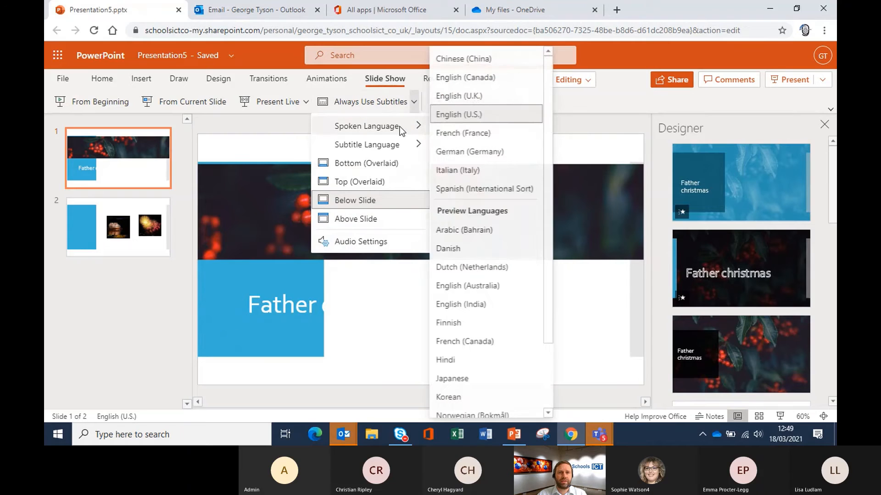
left_click(473, 97)
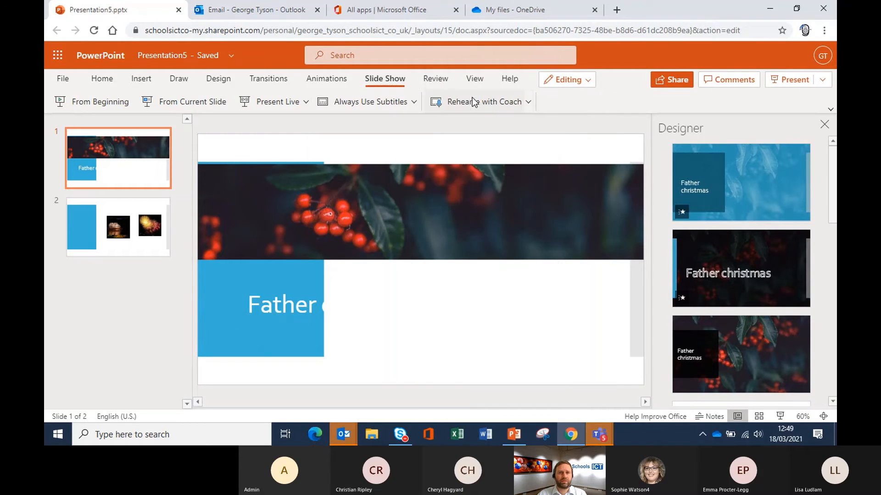
left_click(414, 102)
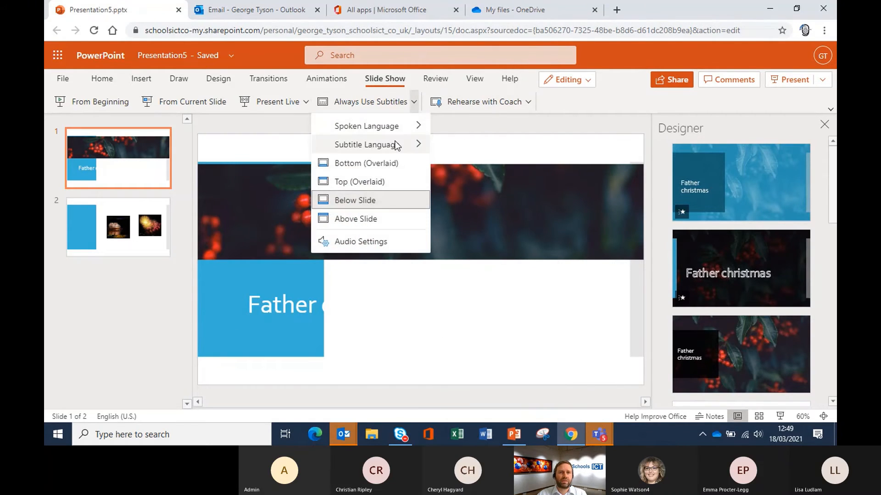
mouse_move(398, 145)
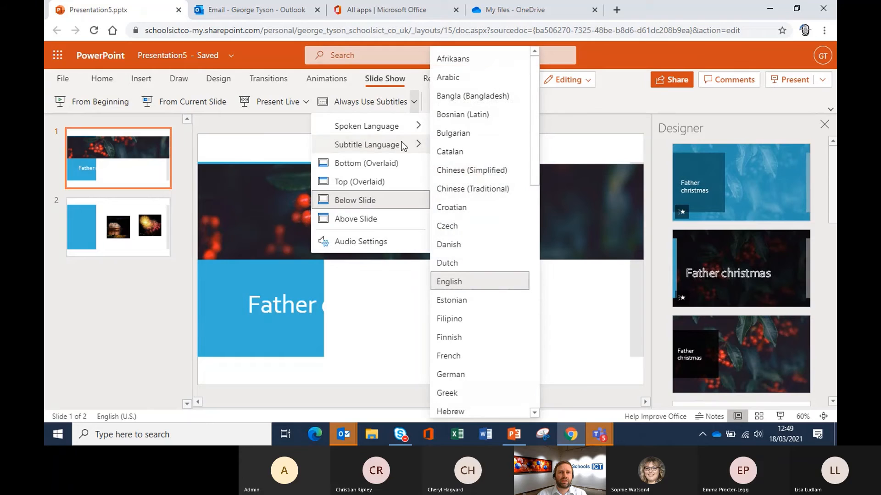
left_click(469, 281)
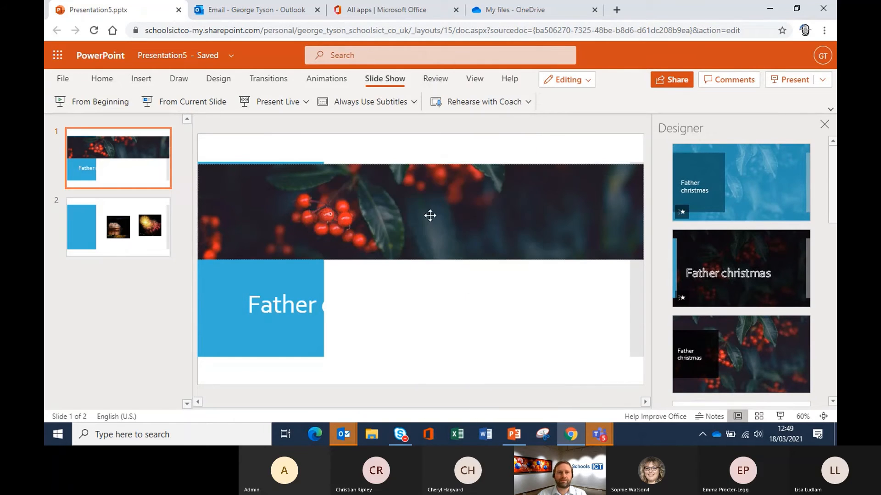
left_click(414, 103)
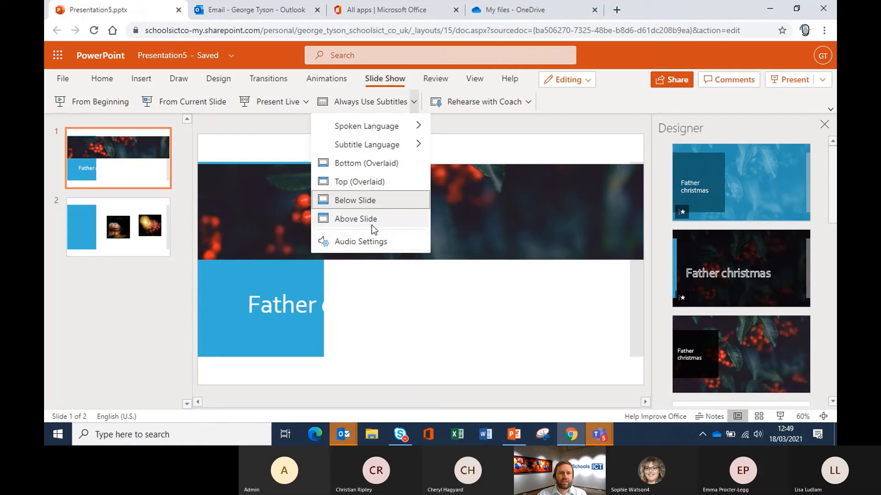
left_click(363, 312)
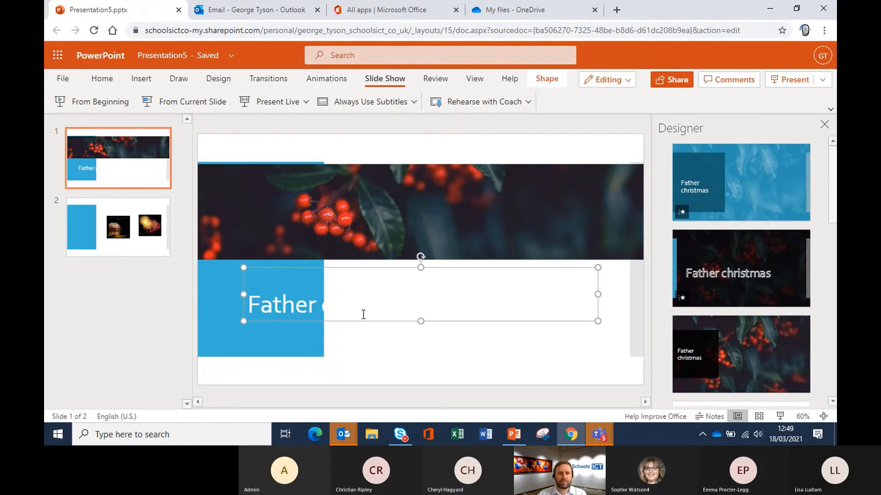
left_click(360, 371)
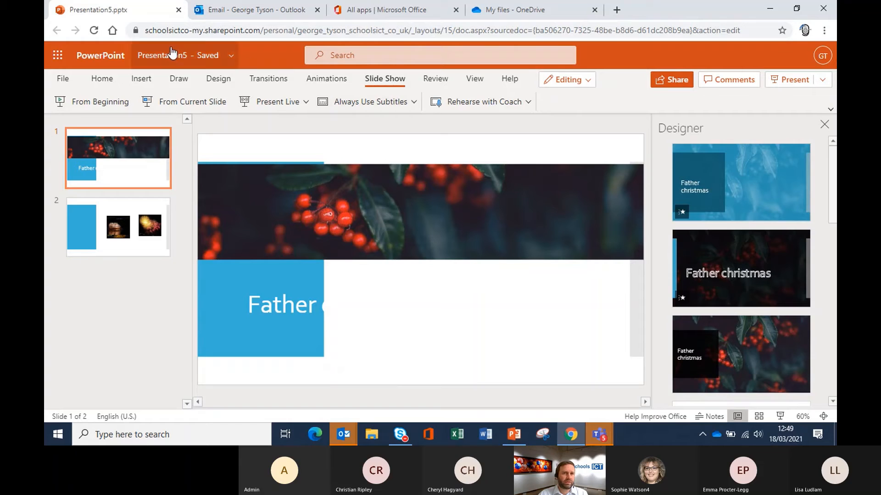
Step: Close the presentation and attach GT School News draft.docx to the mail draft as an editable cloud link
left_click(177, 10)
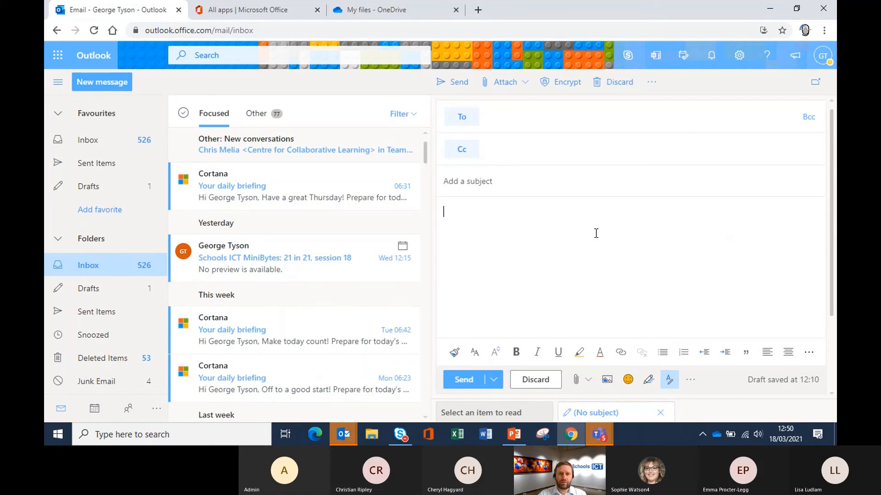
left_click(583, 383)
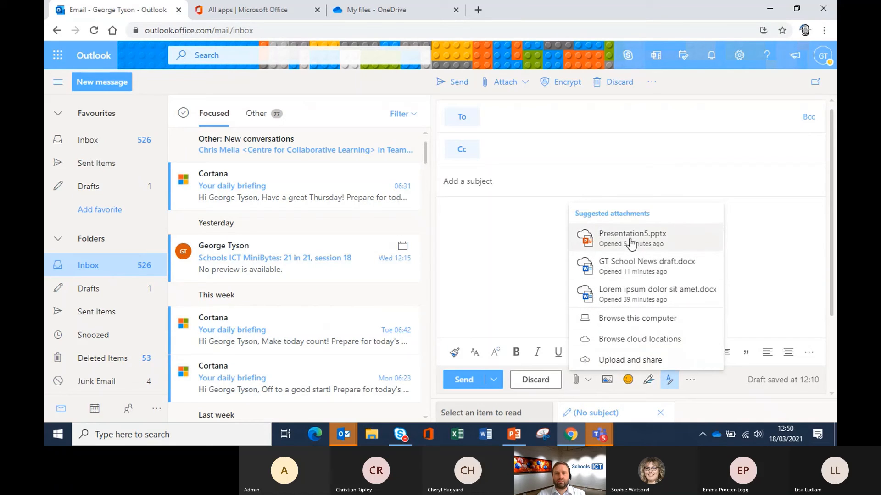
left_click(631, 264)
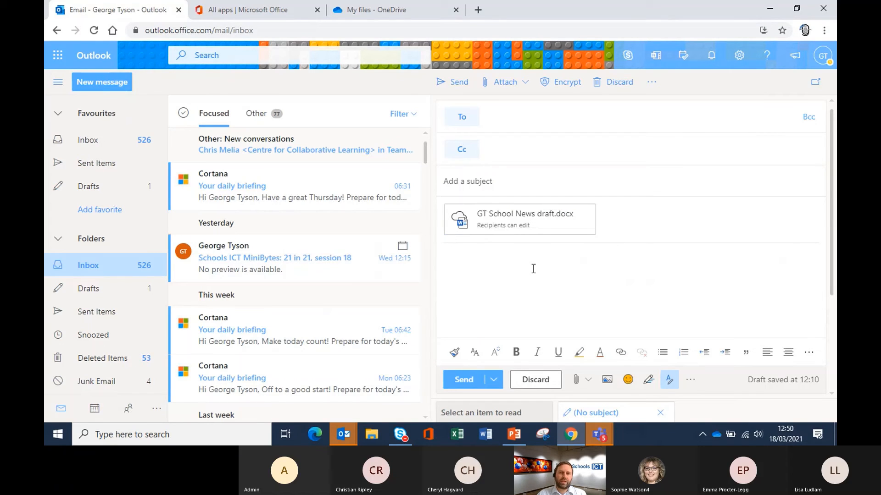
mouse_move(465, 233)
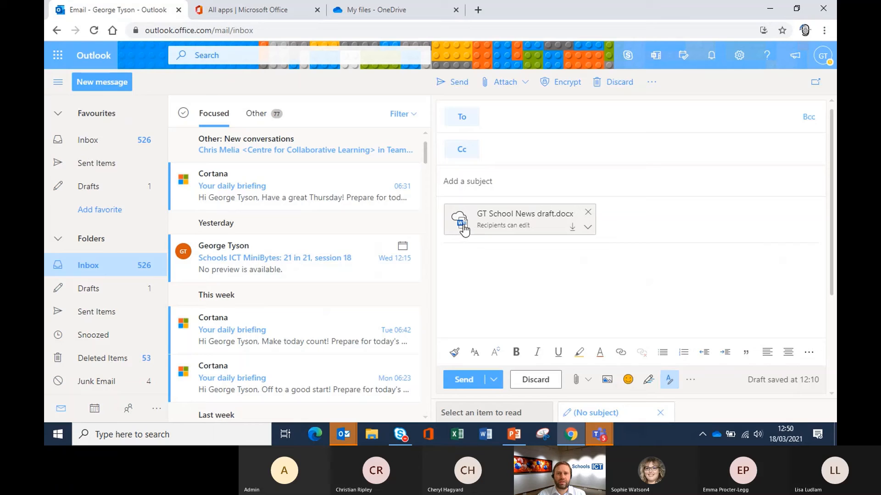
Step: Switch the GT School News draft.docx attachment from a cloud link to a 1,018 KB attached copy
left_click(588, 228)
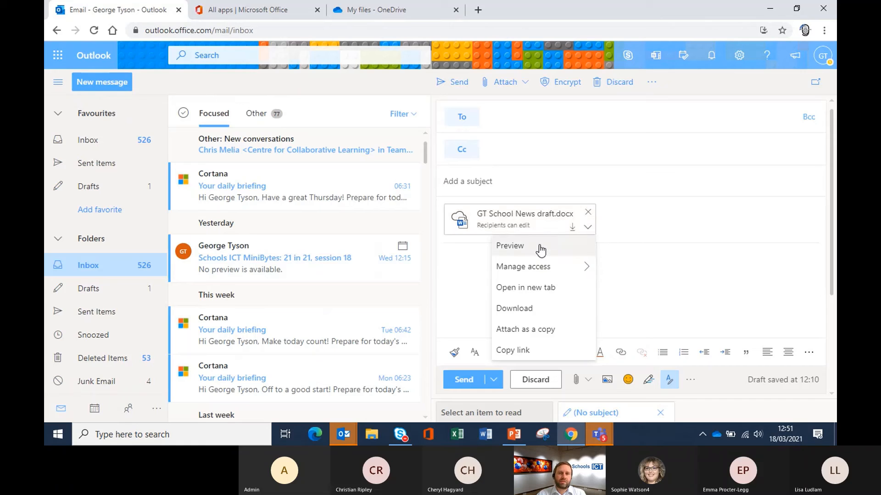
mouse_move(553, 265)
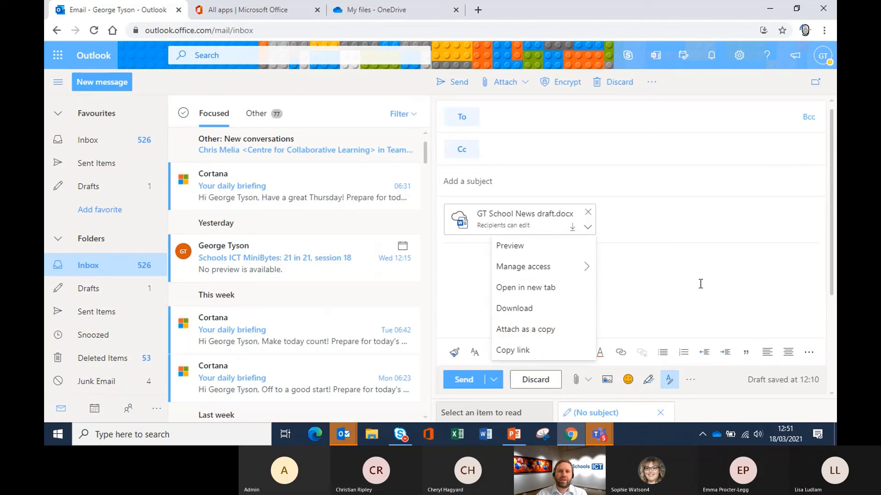
left_click(661, 277)
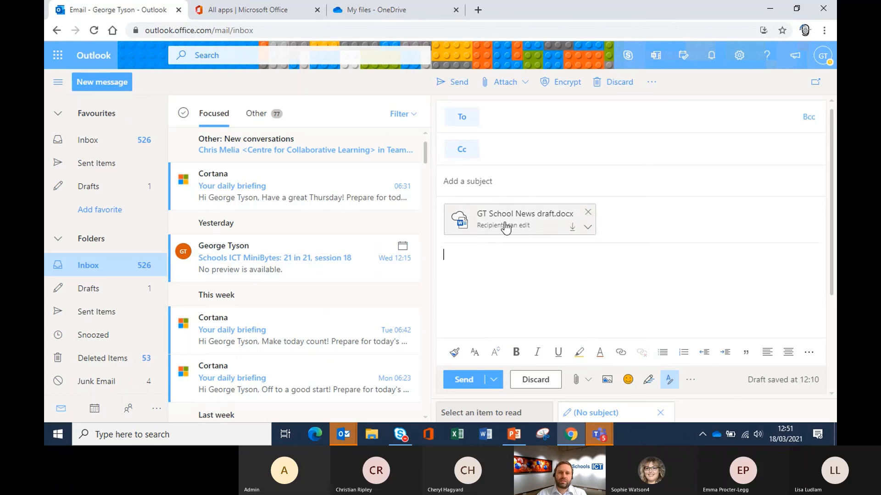
left_click(624, 282)
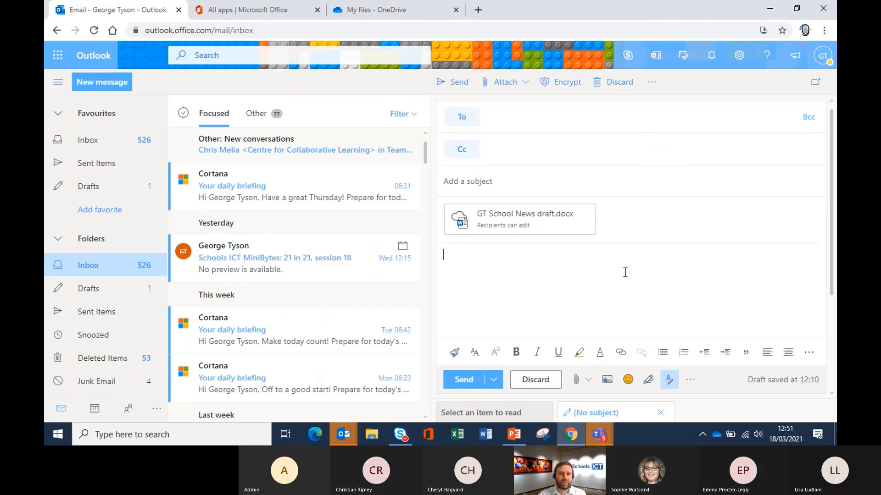
left_click(587, 227)
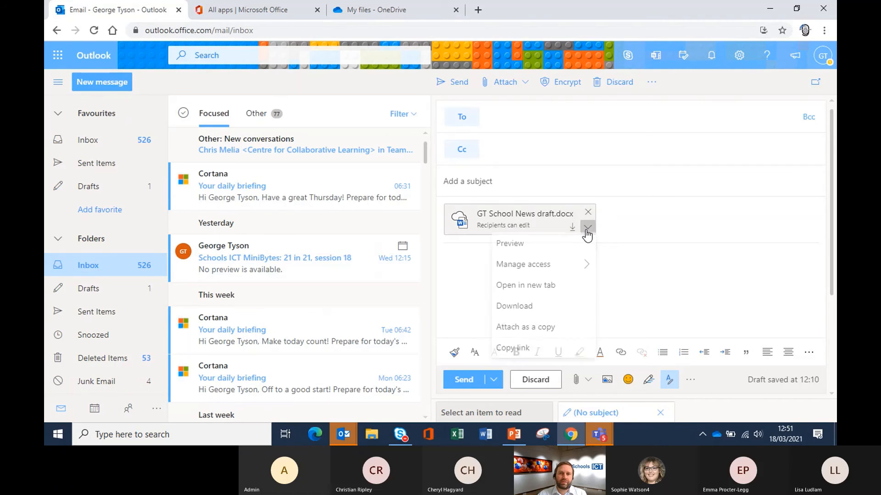
left_click(550, 330)
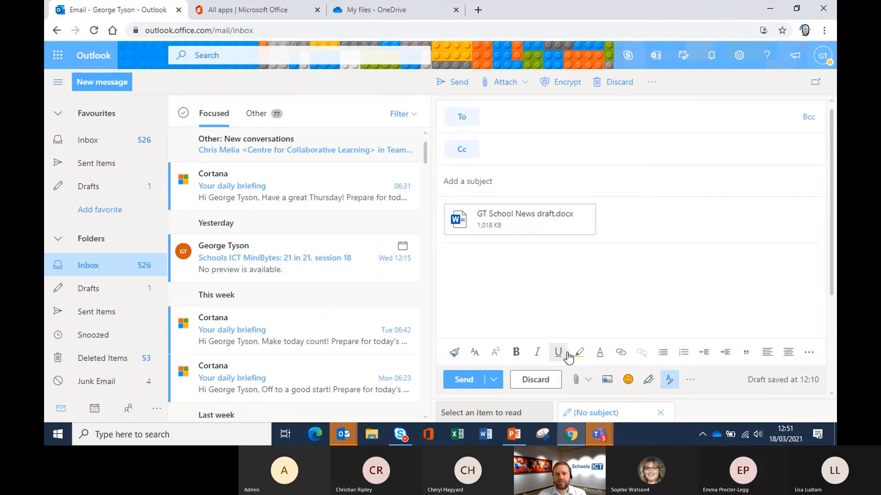
Step: Attach Lorem ipsum dolor sit amet.docx from Suggested attachments as a cloud link beside the news copy
left_click(582, 380)
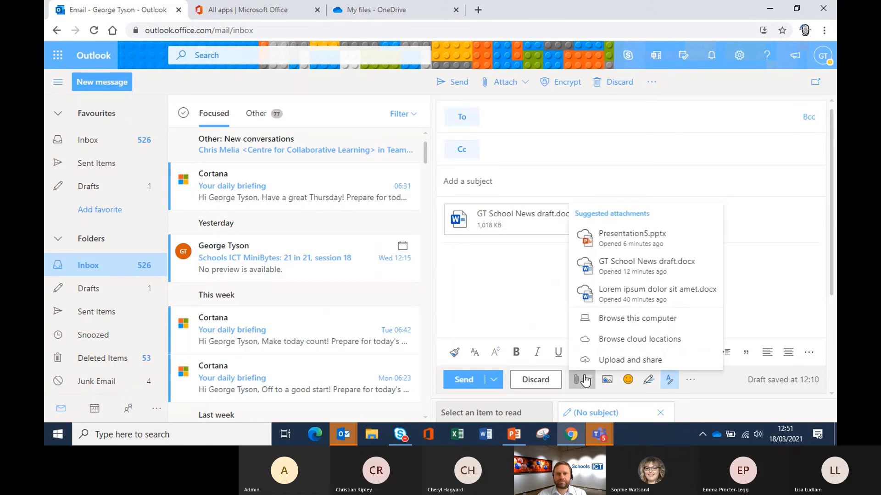
left_click(624, 271)
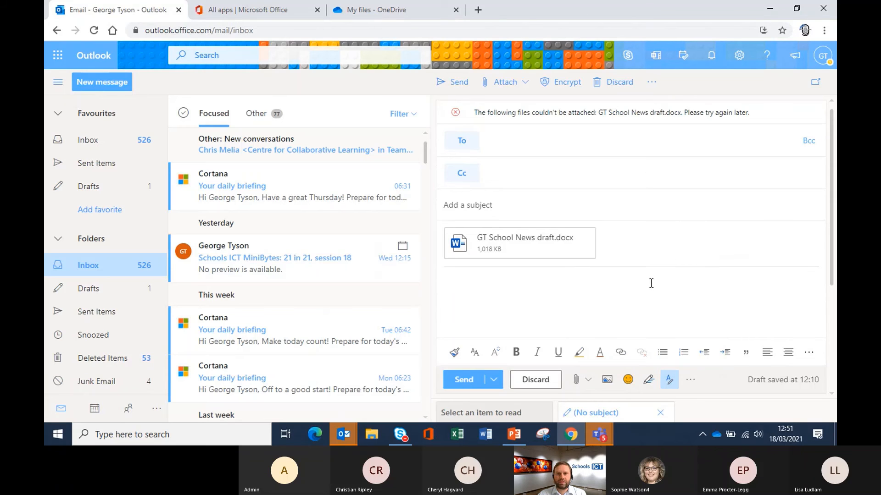
left_click(577, 383)
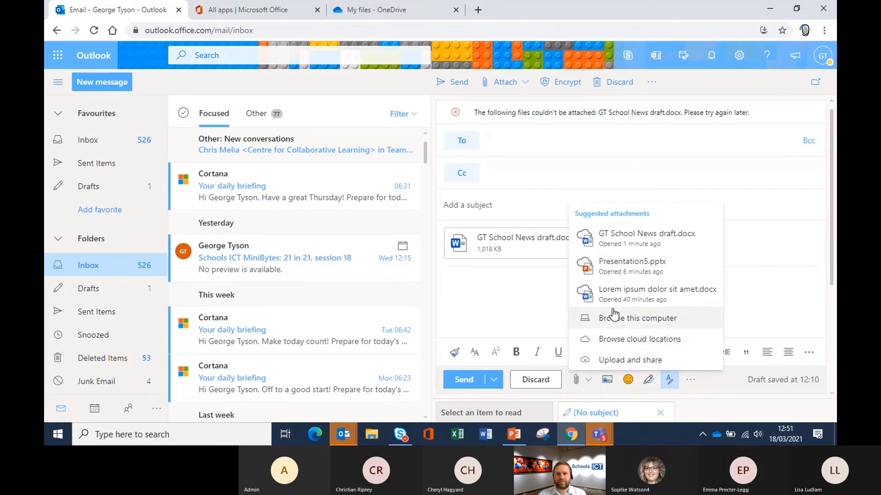
left_click(619, 293)
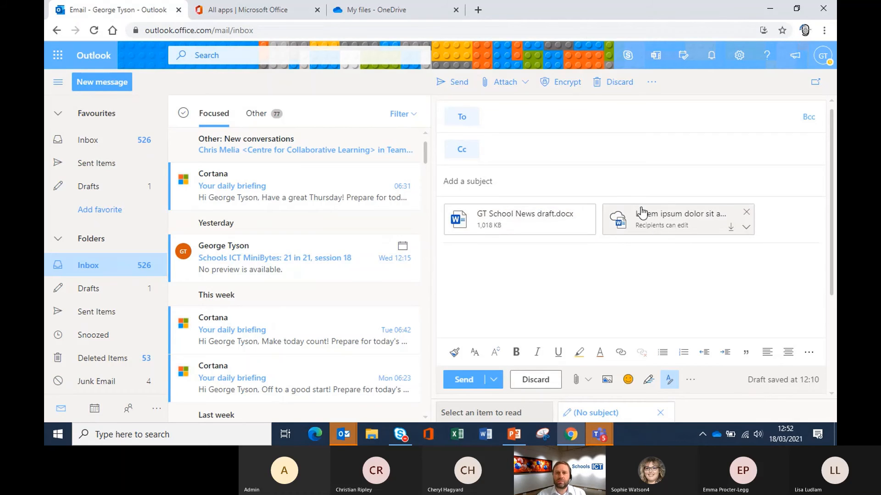
Step: Discard the draft with both attachments, close the mail tab and return to OneDrive
left_click(750, 234)
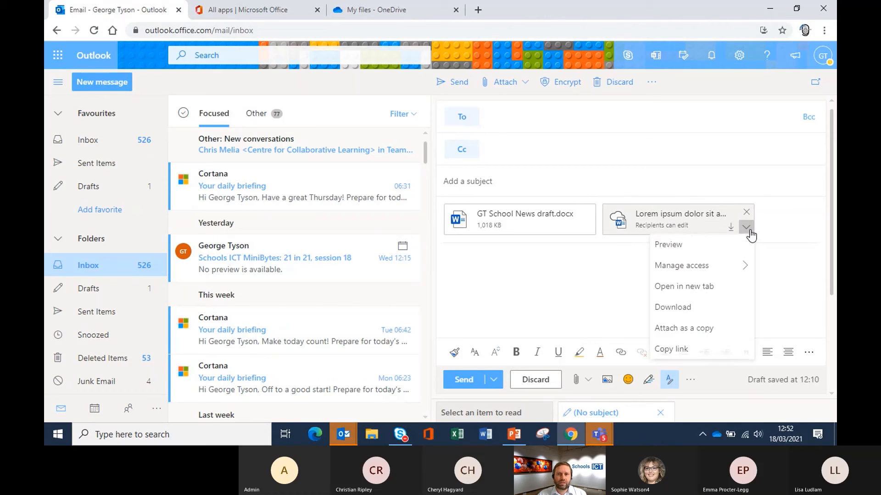
mouse_move(729, 273)
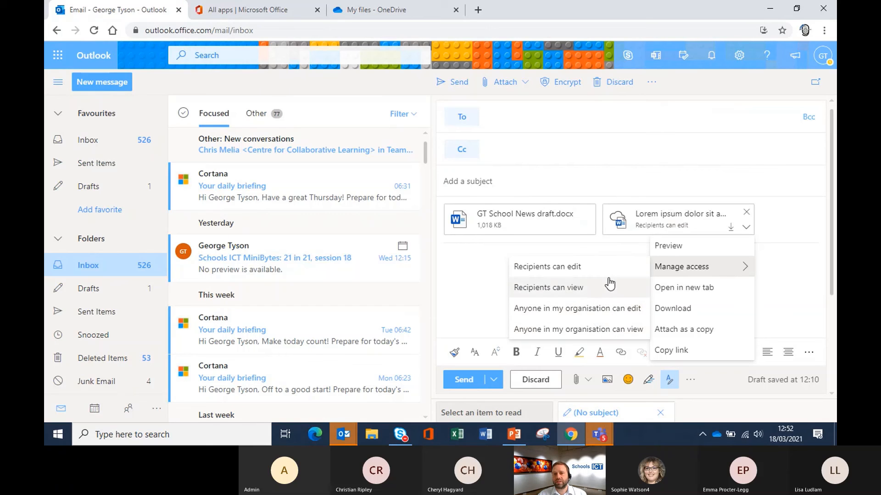
left_click(476, 282)
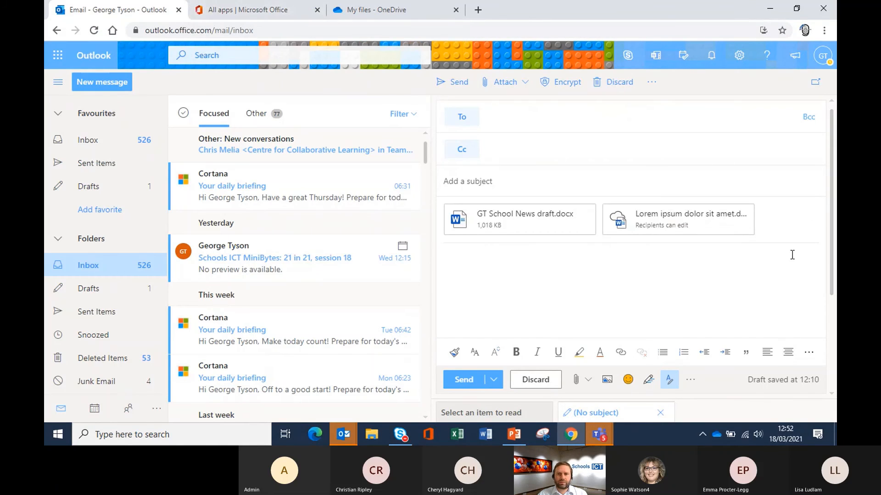
left_click(546, 377)
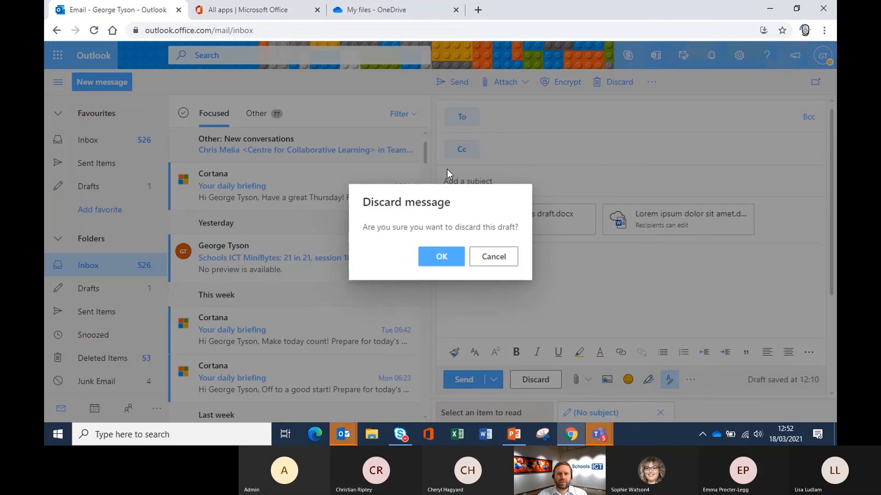
left_click(443, 255)
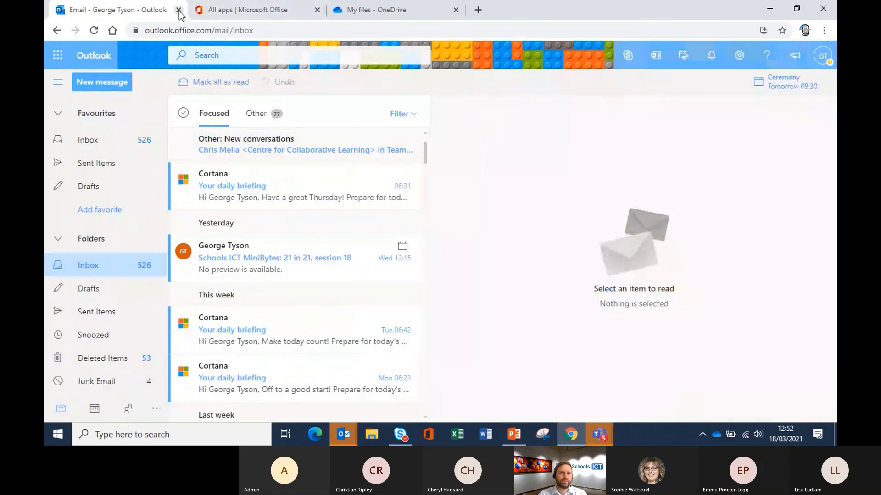
left_click(180, 13)
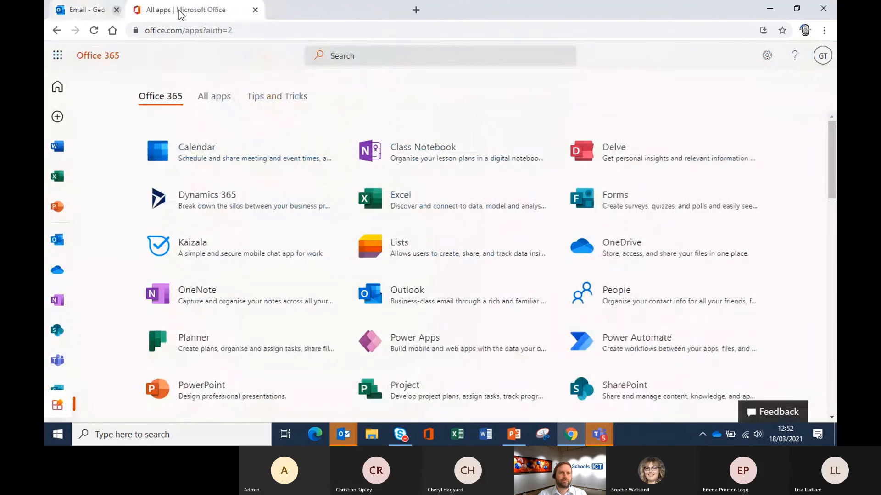
left_click(243, 14)
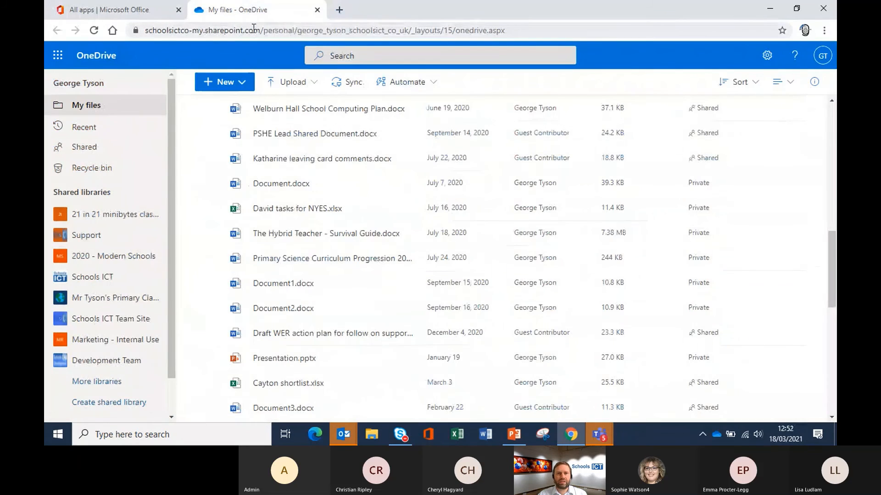
Step: Show GT School News draft.docx's activity card: 4 views by 2 viewers, a recent edit, sharing conversation
scroll(341, 303, "down", 10)
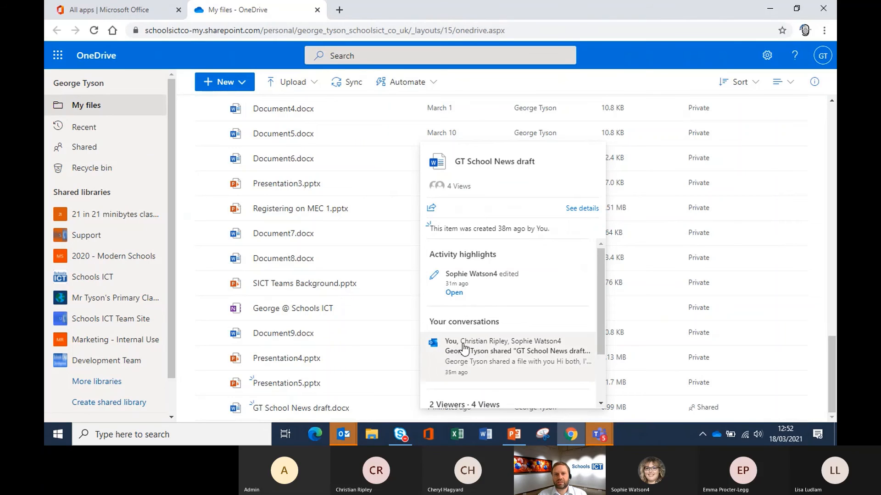
scroll(462, 367, "down", 2)
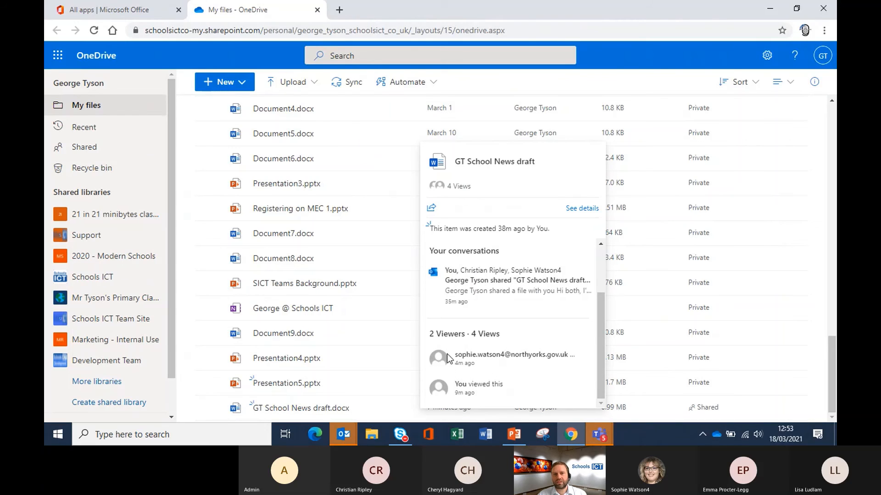
scroll(488, 364, "up", 2)
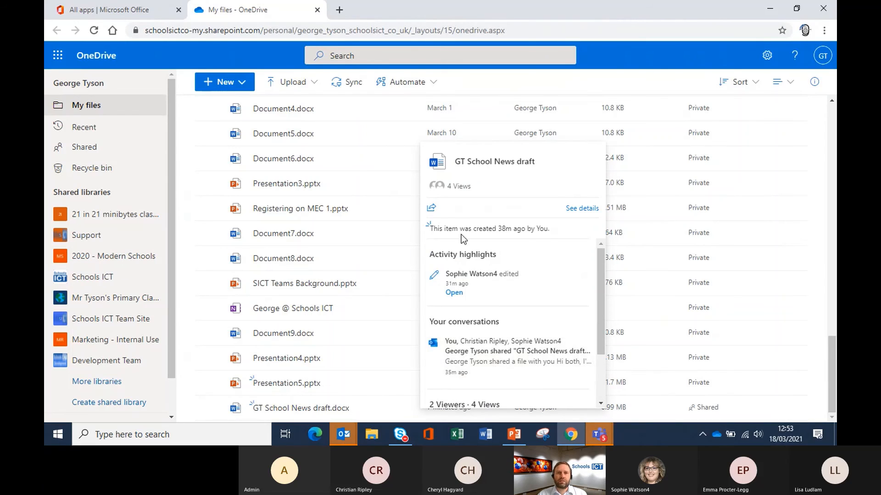
Step: Review GT School News draft.docx's preview, guest access, 6 views and today's activity, then close the details pane
left_click(578, 209)
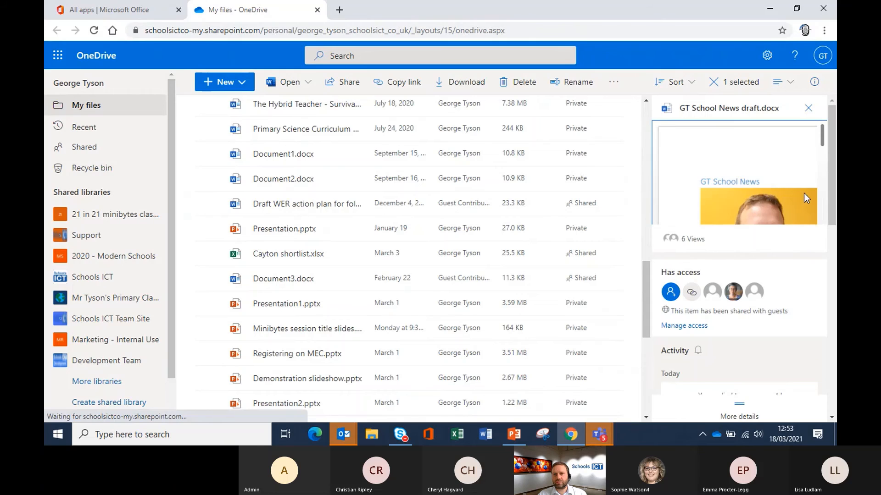
scroll(750, 174, "down", 5)
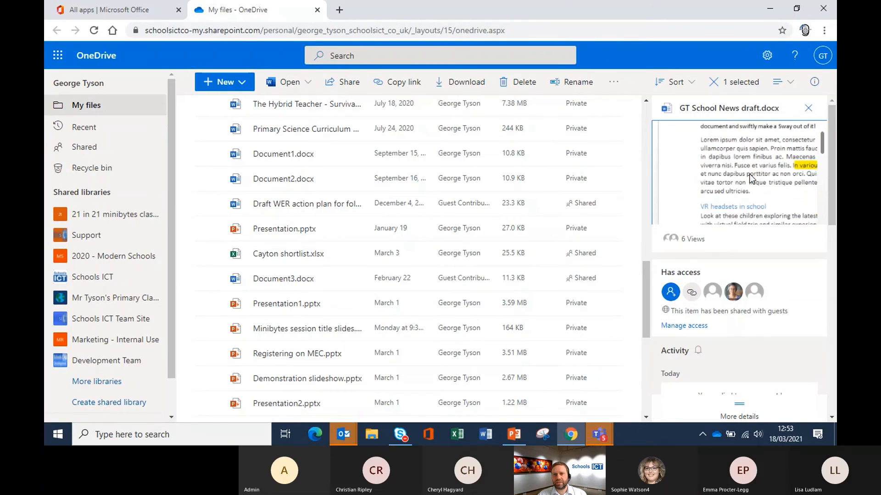
scroll(750, 233, "down", 1)
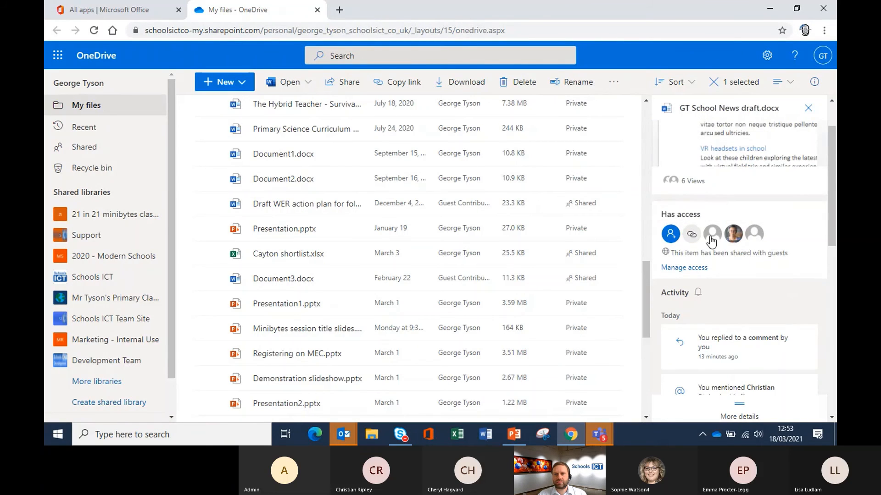
scroll(788, 259, "down", 2)
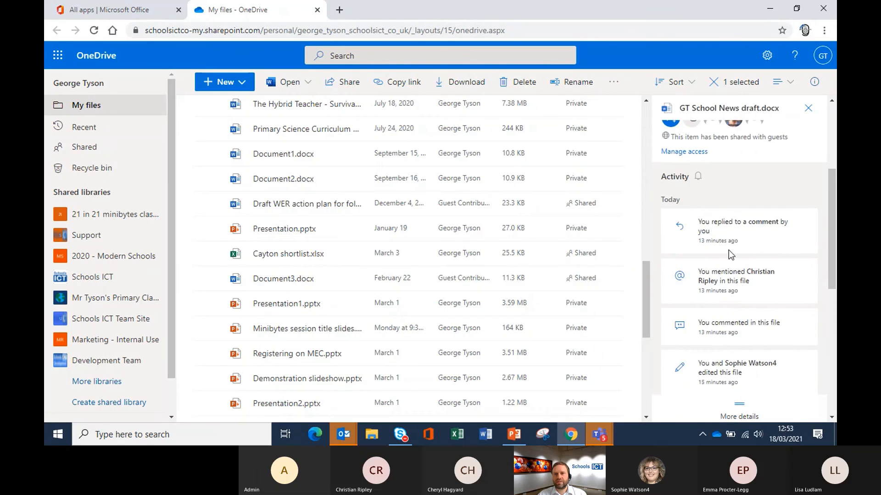
scroll(725, 246, "down", 1)
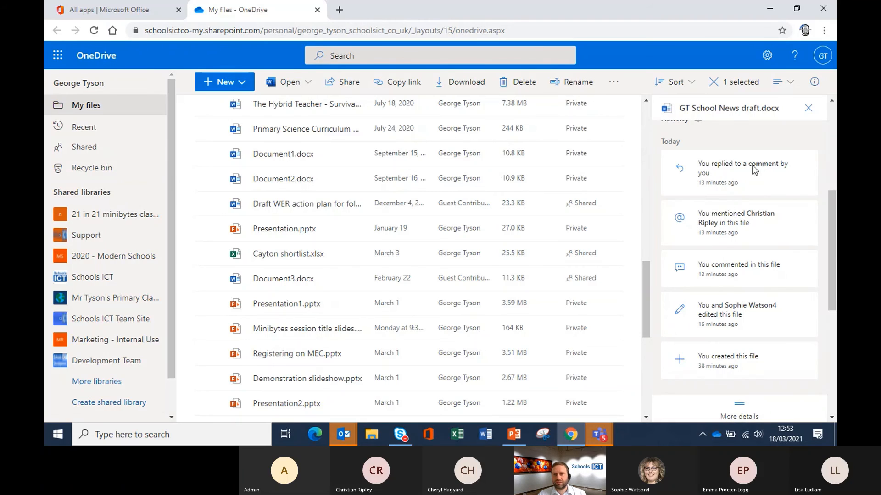
scroll(755, 249, "down", 1)
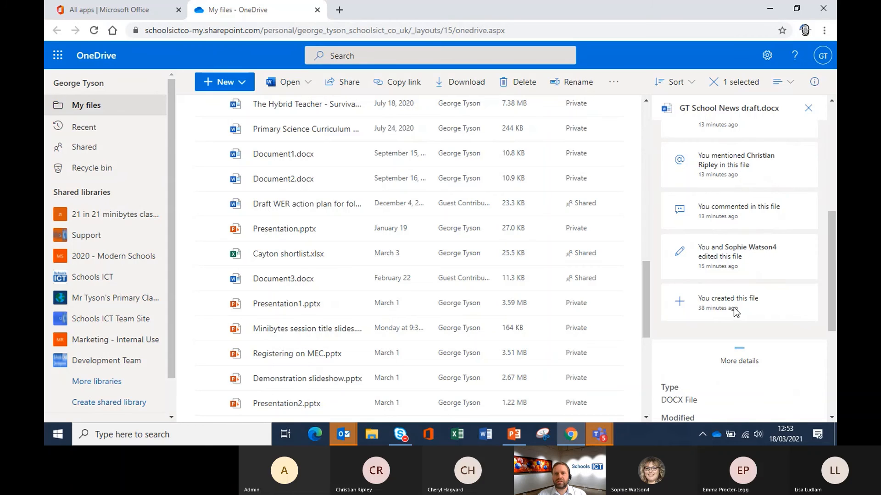
scroll(733, 306, "down", 1)
scroll(733, 266, "down", 1)
scroll(733, 267, "up", 5)
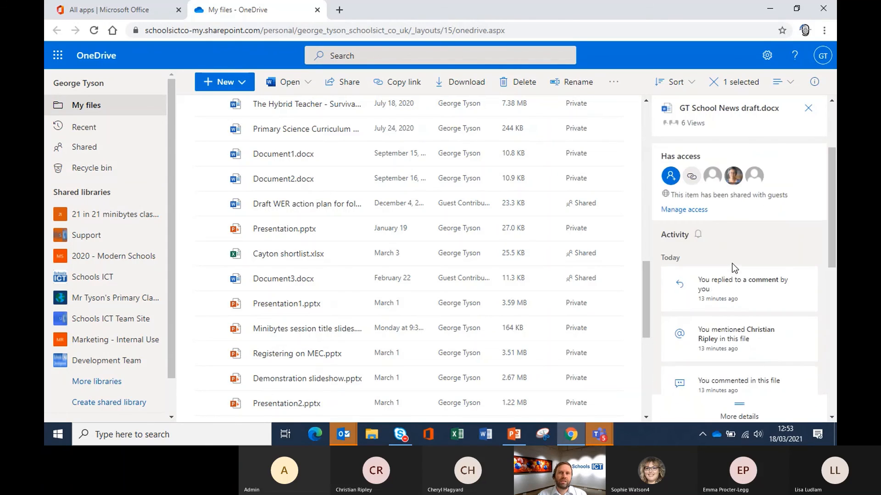
scroll(735, 264, "up", 2)
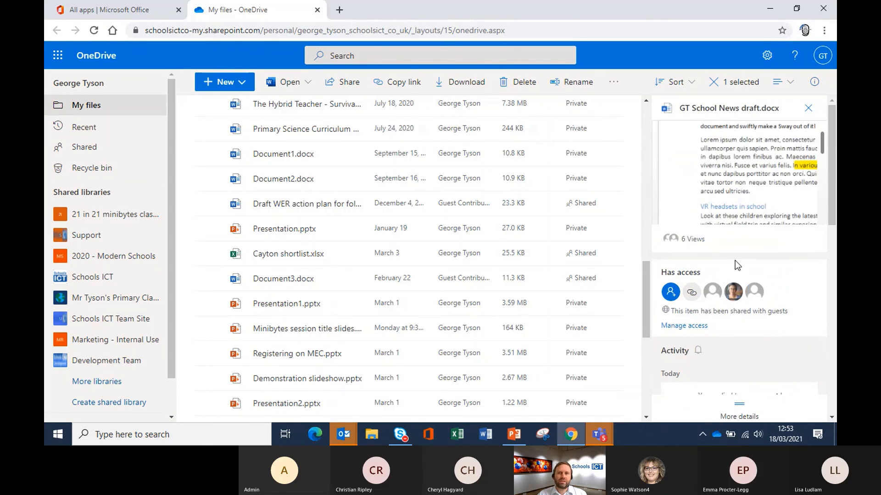
left_click(809, 109)
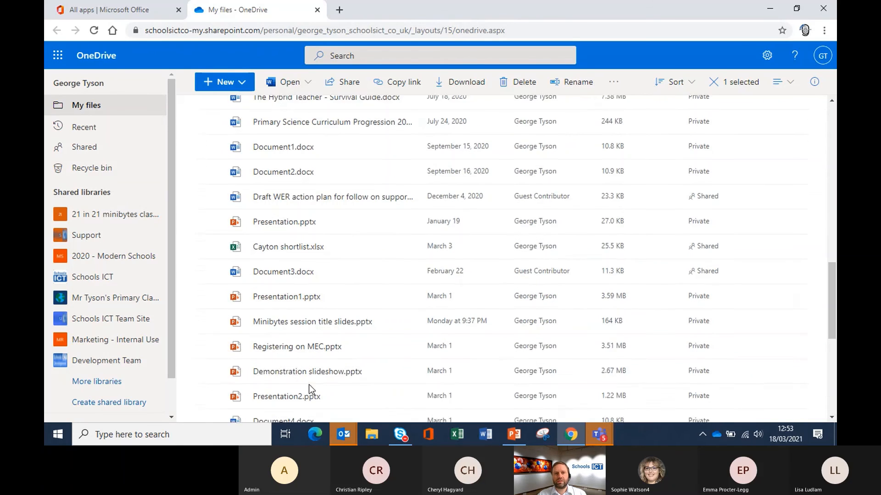
scroll(309, 384, "down", 8)
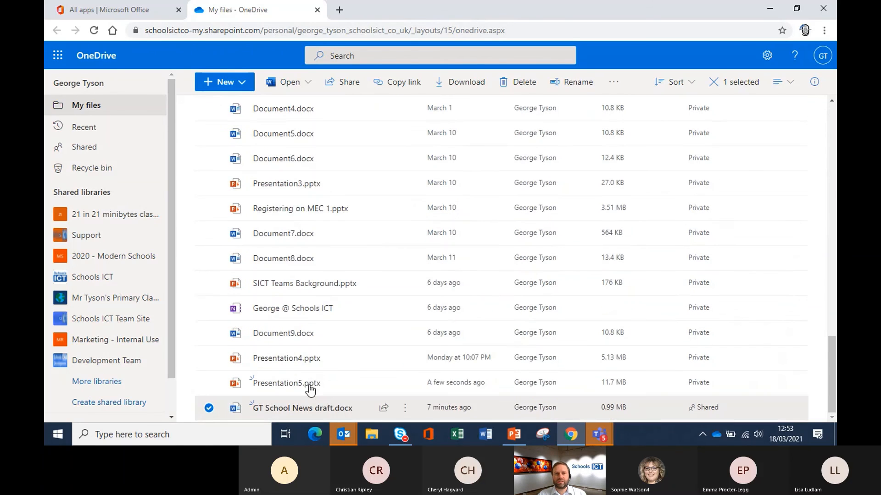
left_click(405, 408)
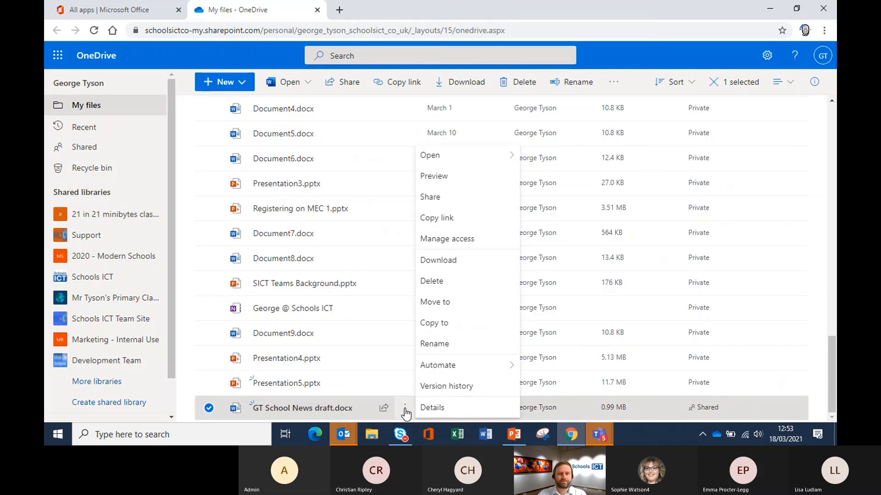
left_click(458, 390)
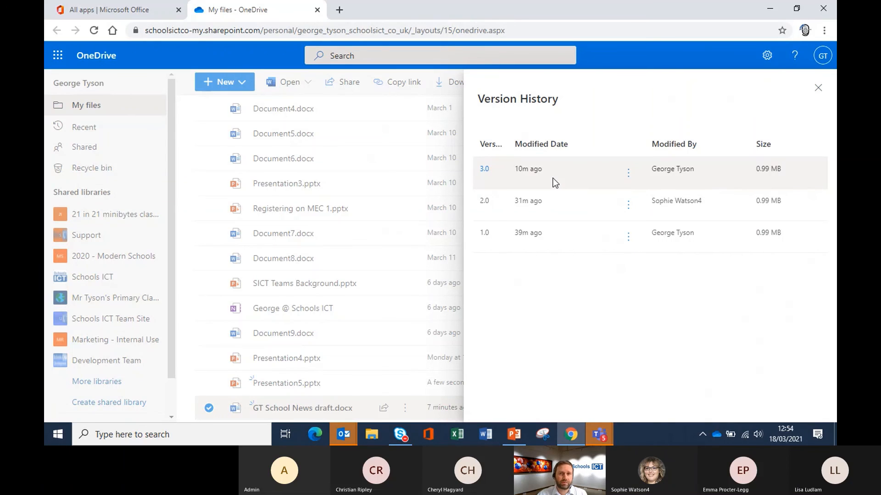
left_click(818, 88)
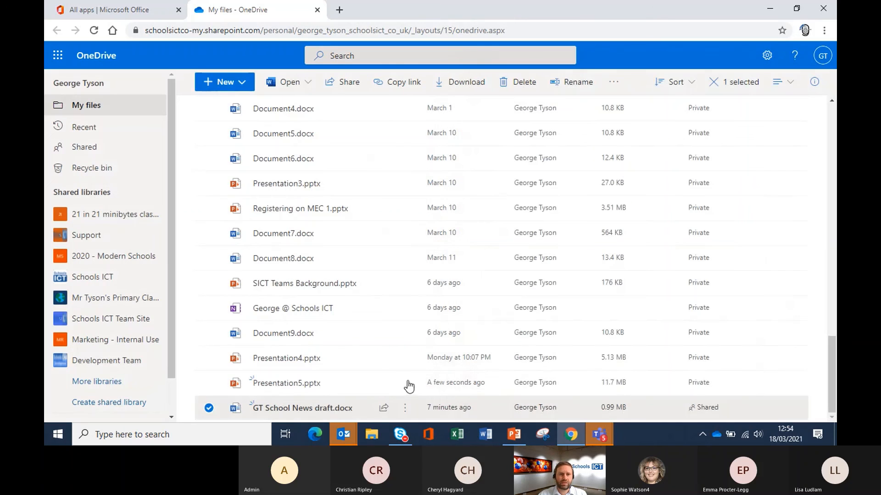
Step: Open Manage access for GT School News draft.docx to see its edit link and owner access
left_click(405, 408)
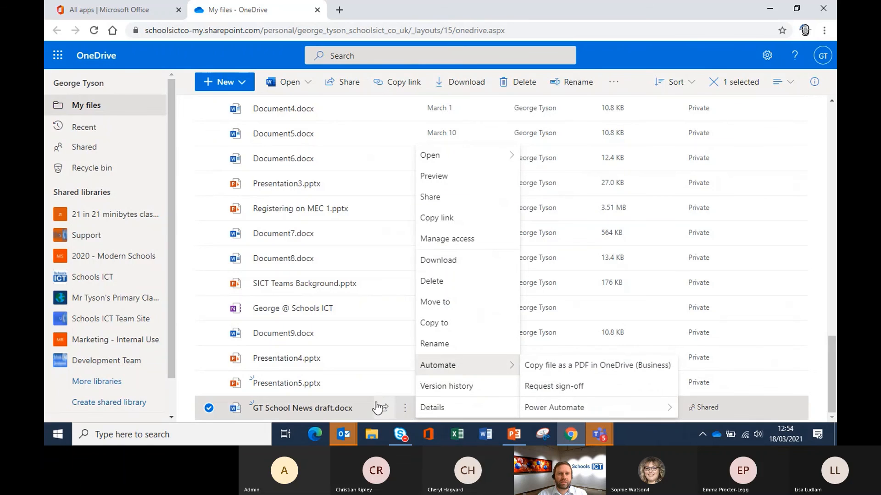
left_click(444, 239)
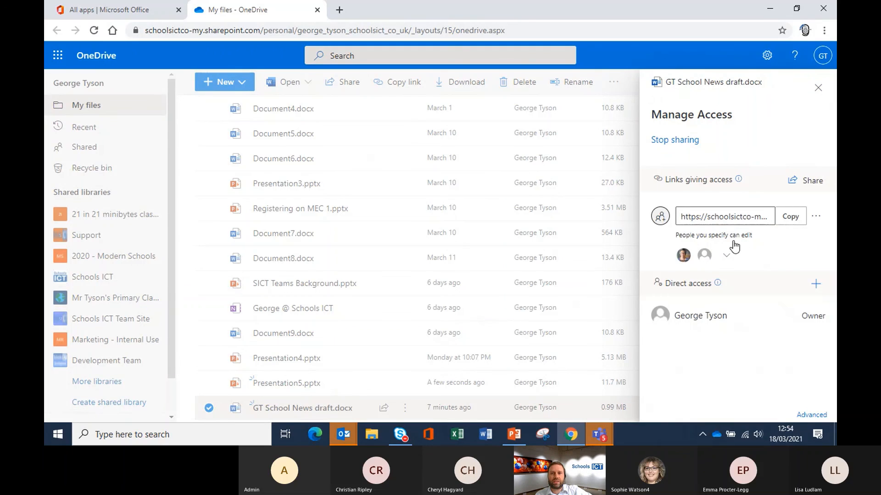
Step: Remove the first invited person from the news draft's 'People you specify can edit' link
left_click(729, 256)
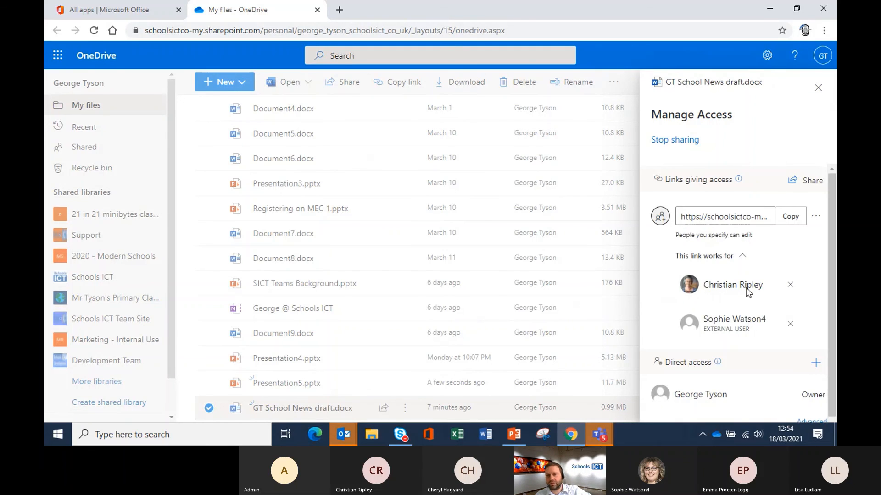
left_click(790, 285)
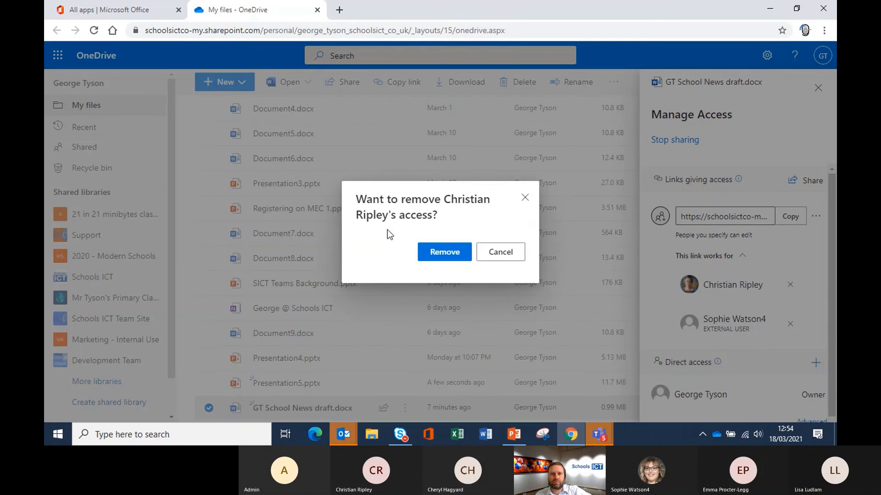
left_click(452, 253)
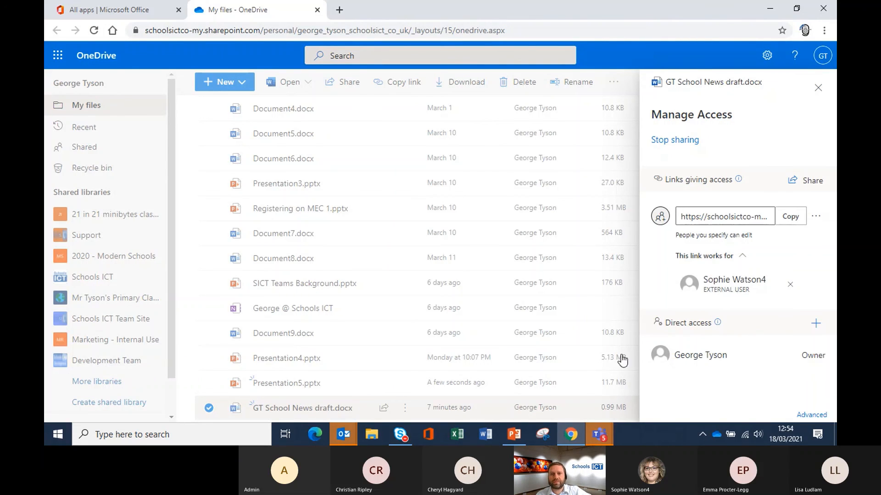
left_click(819, 87)
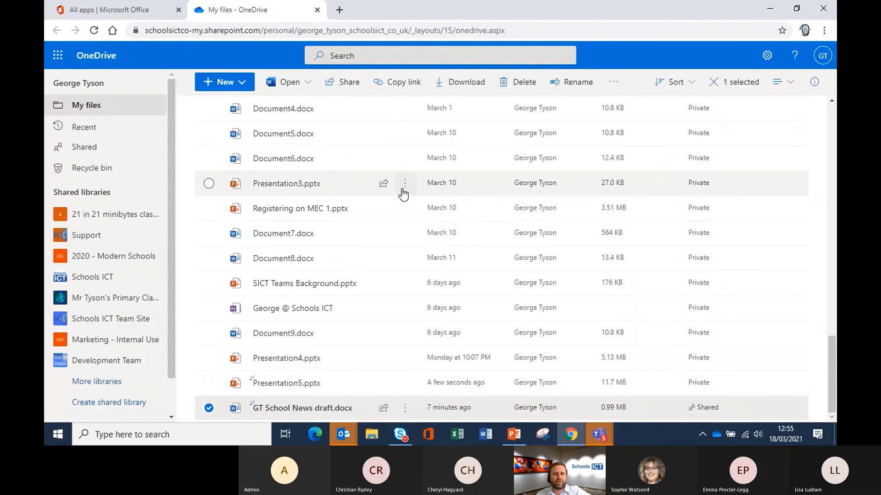
left_click(404, 184)
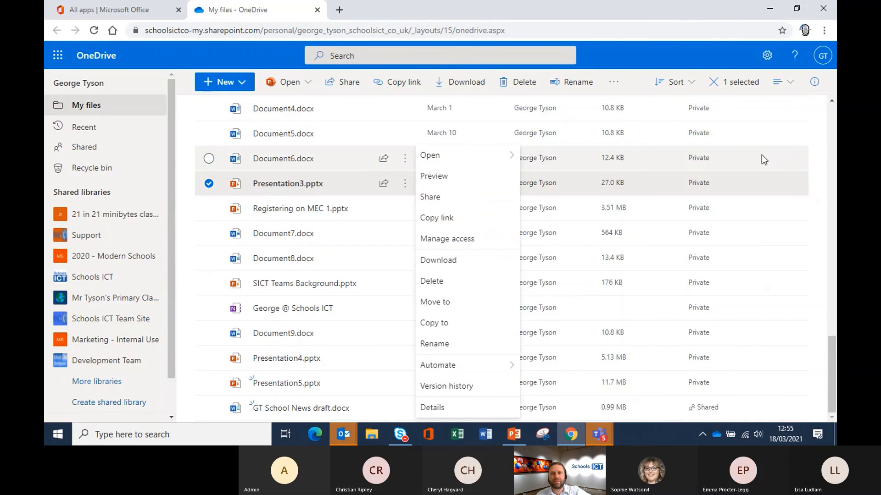
Step: Close the OneDrive tab, switch to the Teams meeting with Alt+Tab and stop sharing
left_click(811, 180)
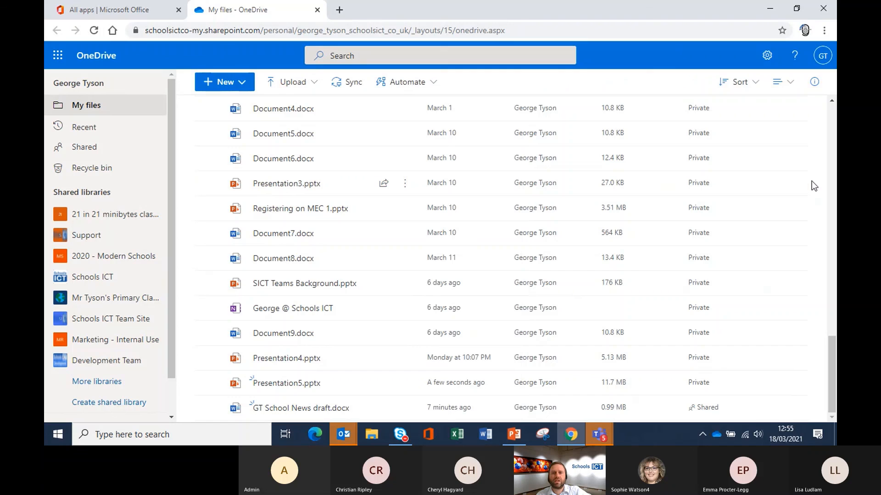
left_click(319, 12)
key("alt+Tab")
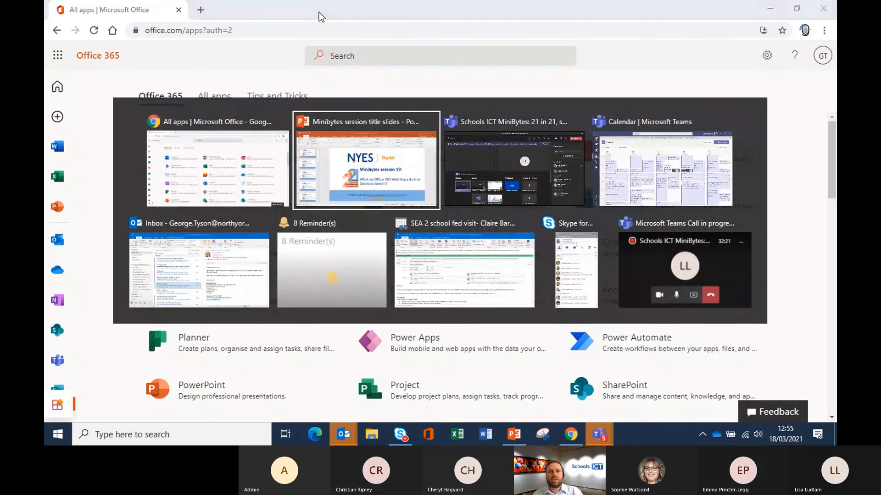
key("alt+Tab")
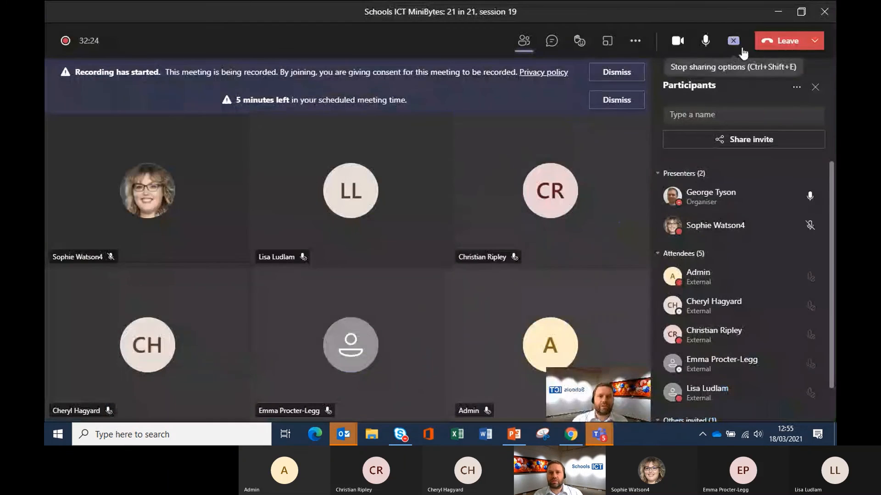
left_click(733, 42)
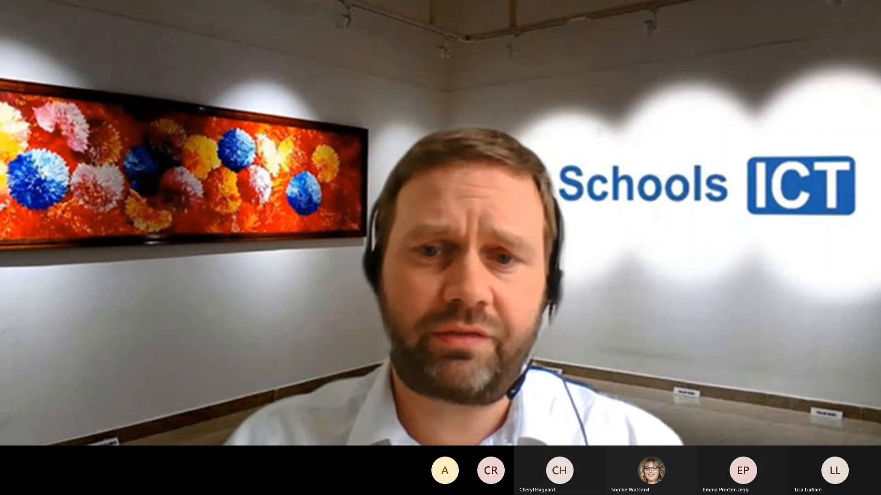